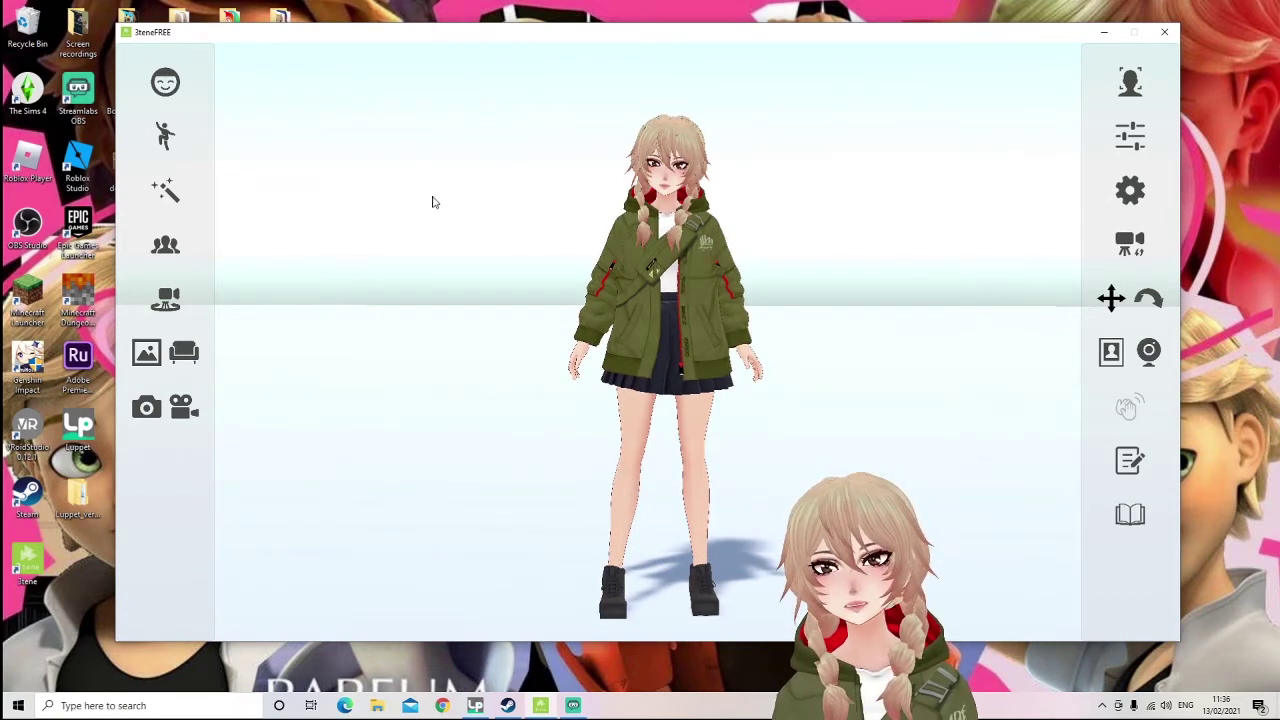
# - Bring up the Steam window, scroll through it, then put it away to return to 3tene
pyautogui.click(510, 707)
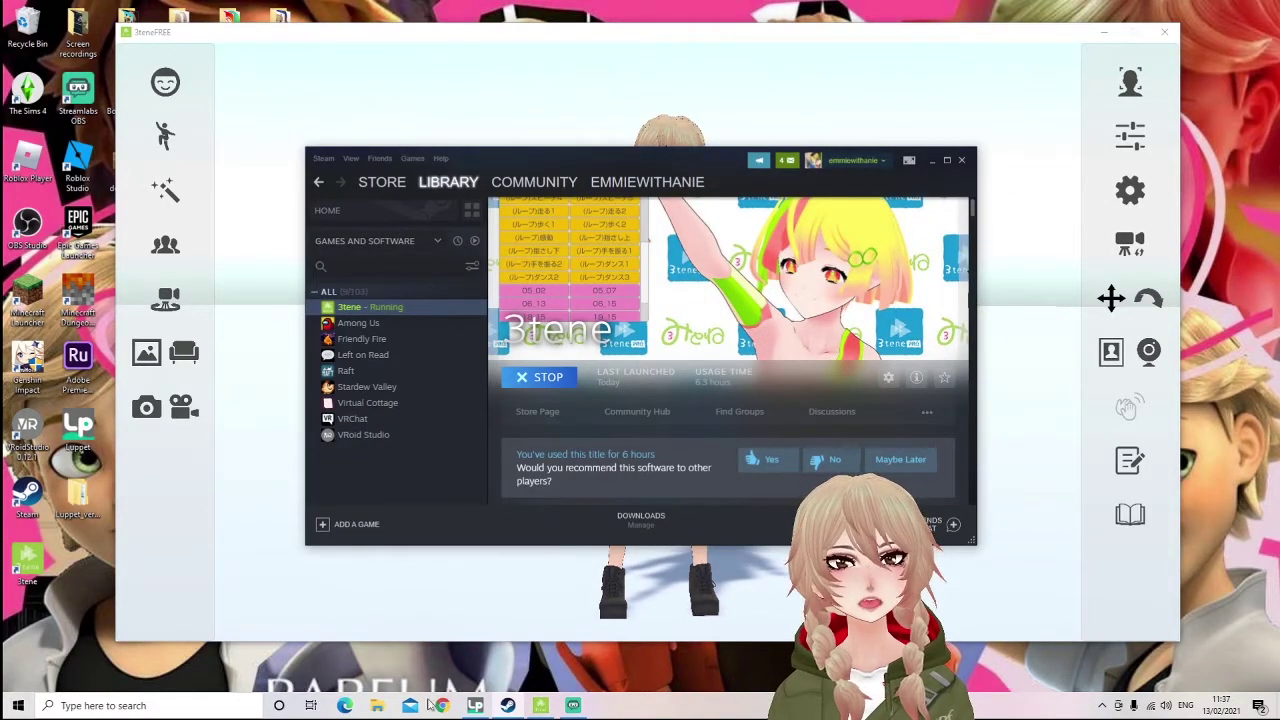
pyautogui.scroll(-2, 775, 371)
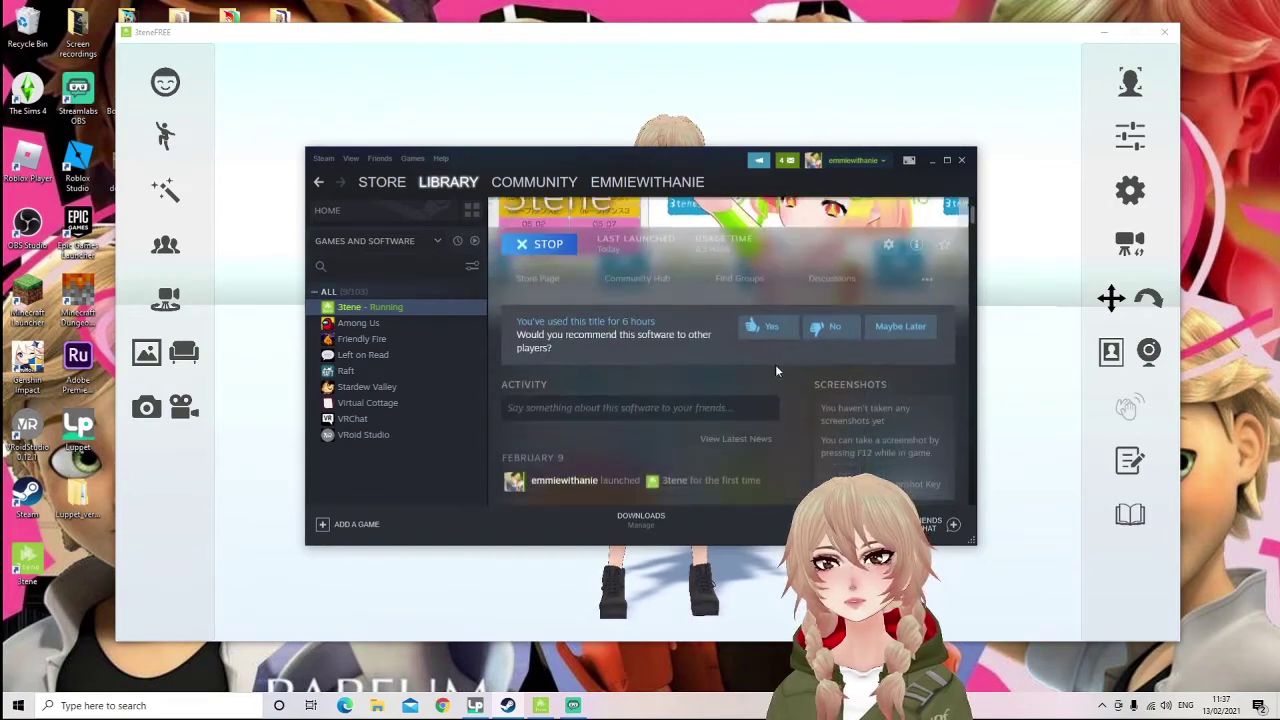
pyautogui.scroll(-2, 775, 371)
pyautogui.scroll(5, 850, 300)
pyautogui.click(927, 164)
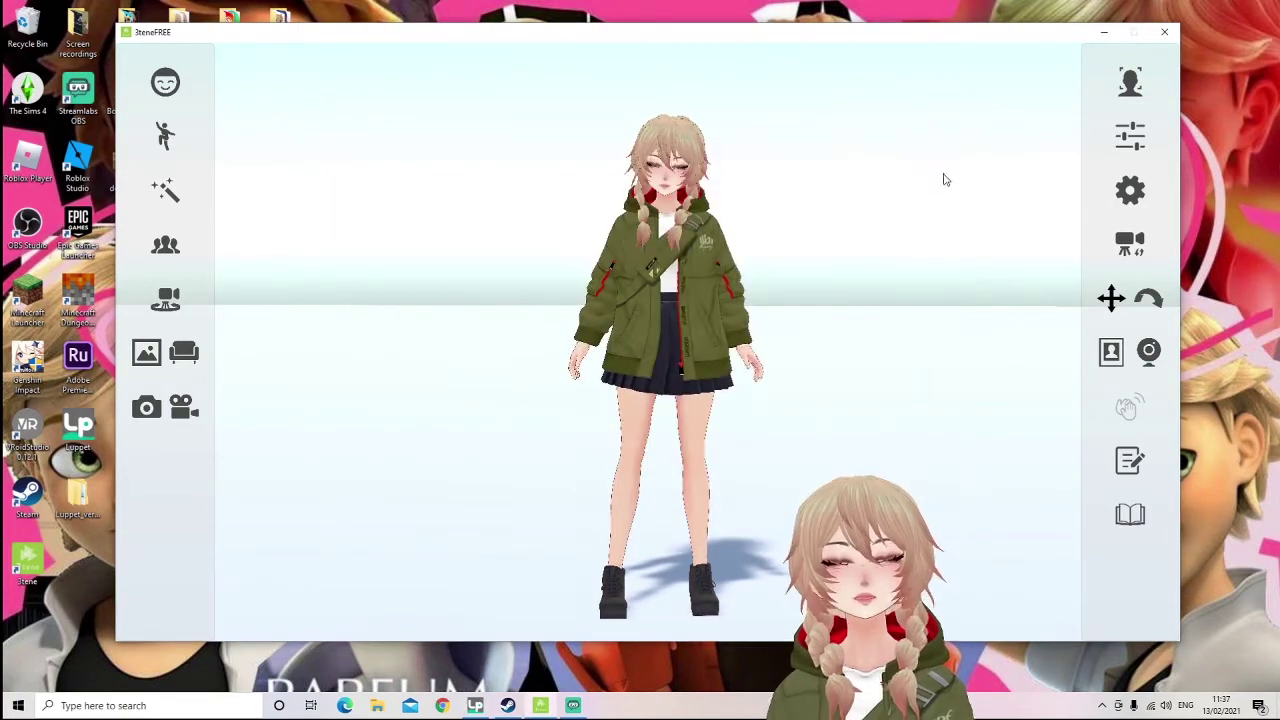
# - Confirm English as the interface language in the System settings, then close Settings
pyautogui.click(1132, 192)
pyautogui.click(556, 87)
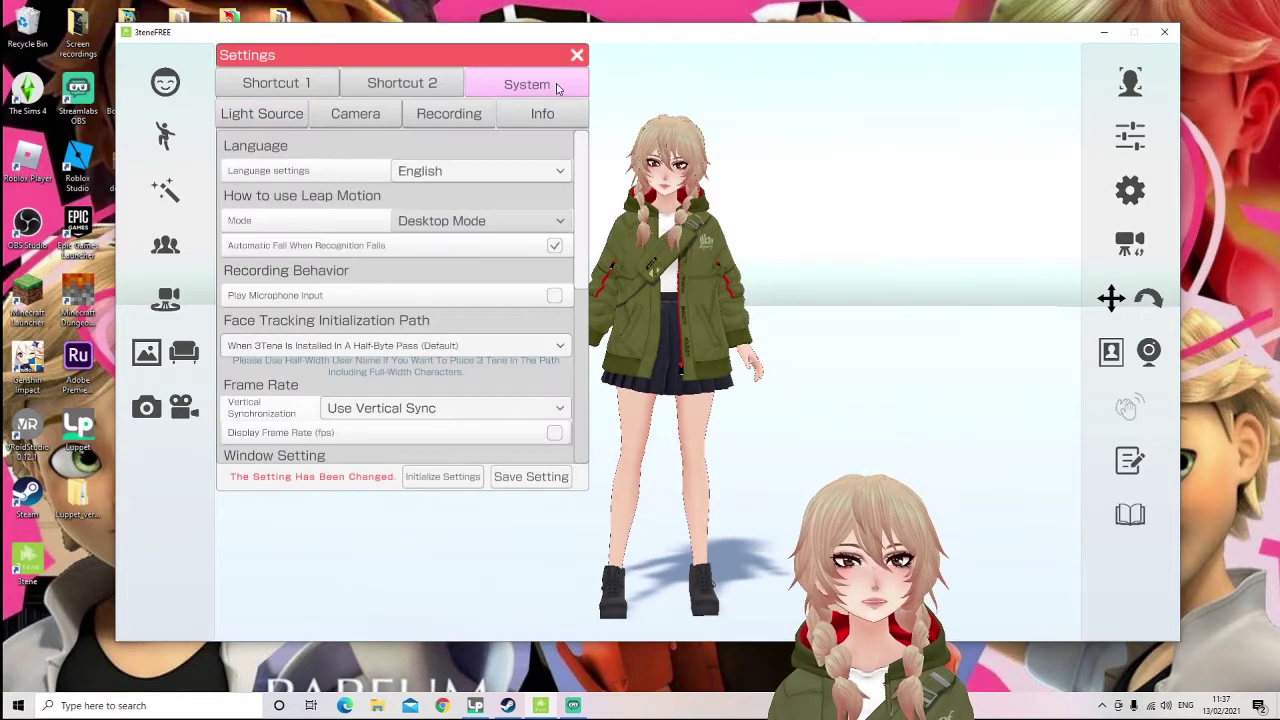
pyautogui.click(428, 172)
pyautogui.click(486, 165)
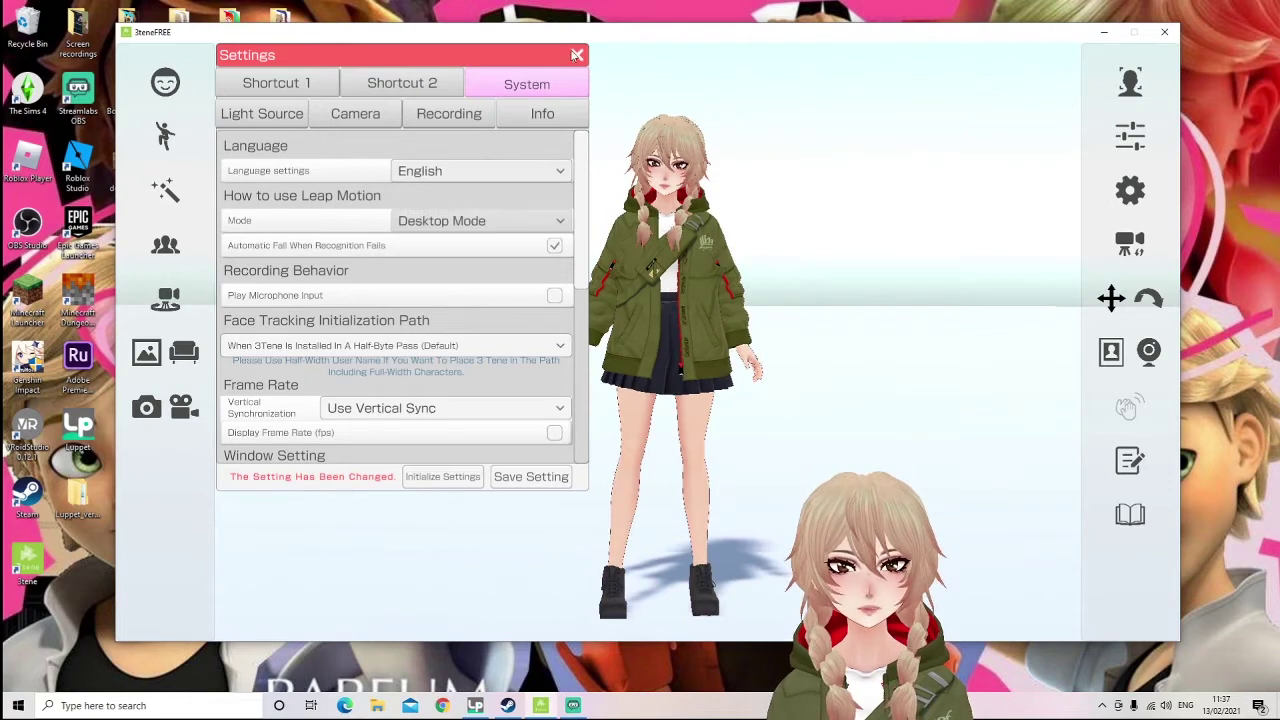
pyautogui.click(577, 55)
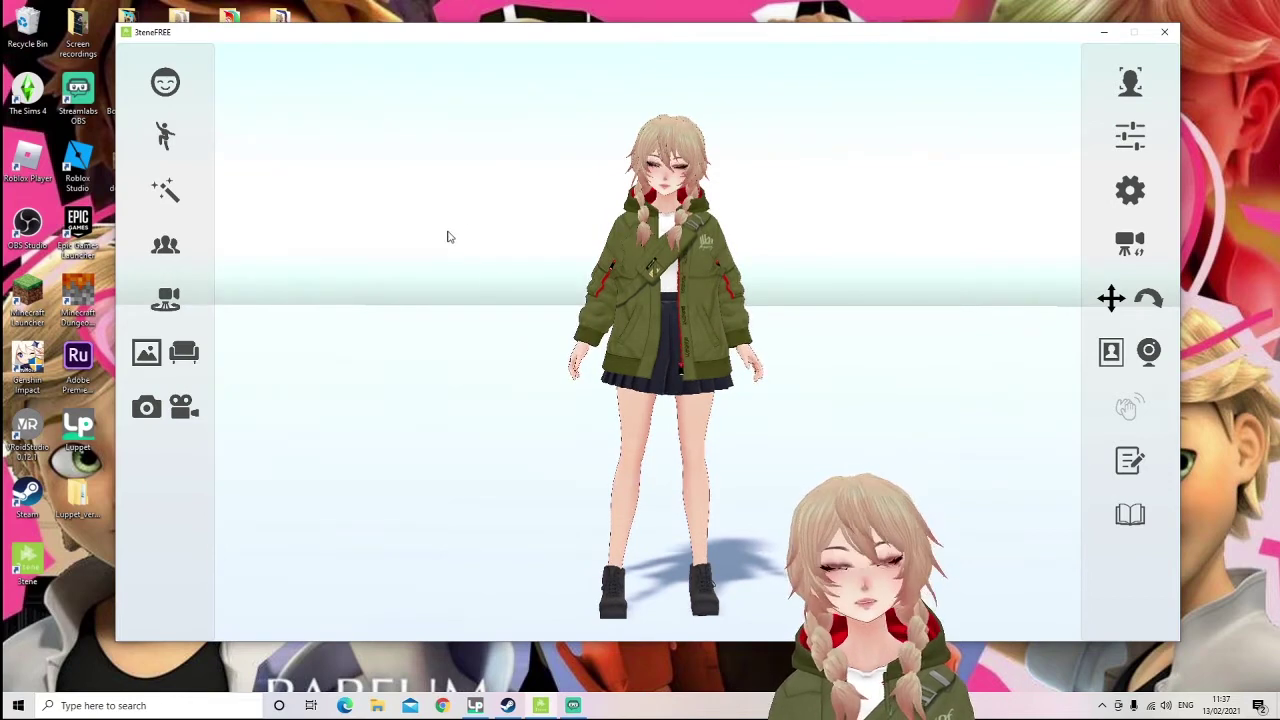
# - Toggle the Motion panel open and closed, then open Avatar Selection
pyautogui.click(166, 137)
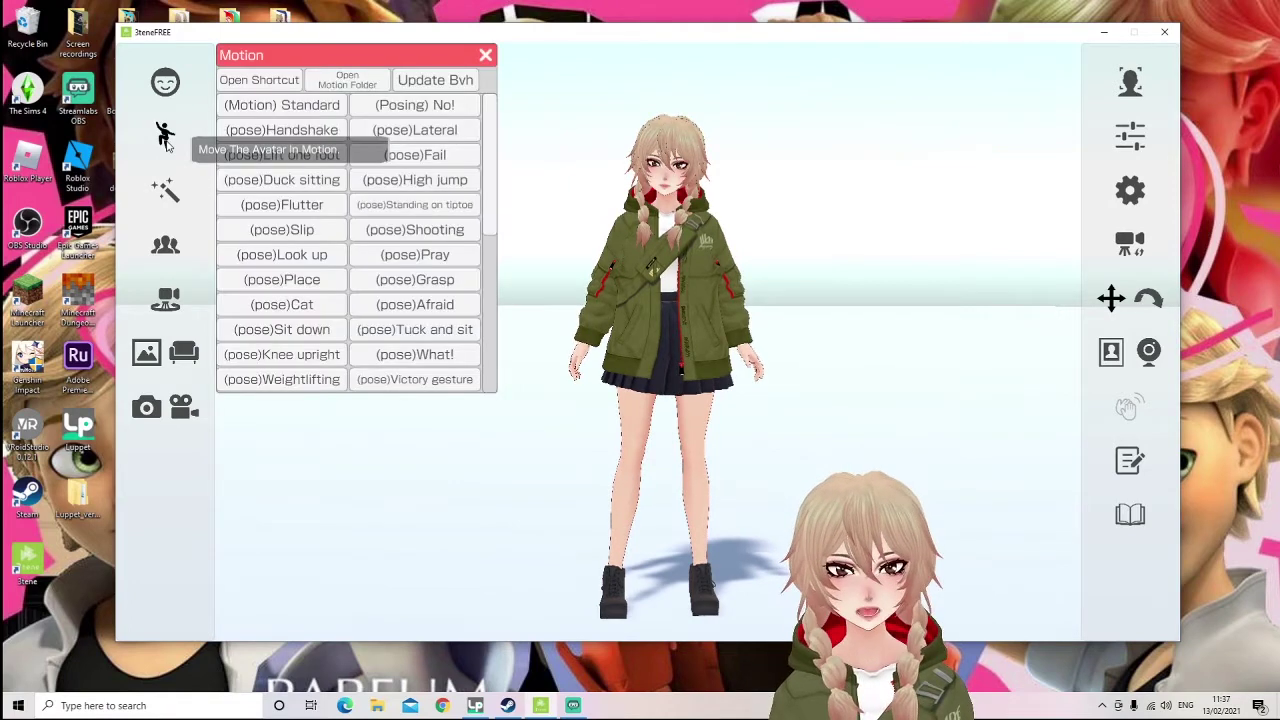
pyautogui.click(166, 137)
pyautogui.click(165, 245)
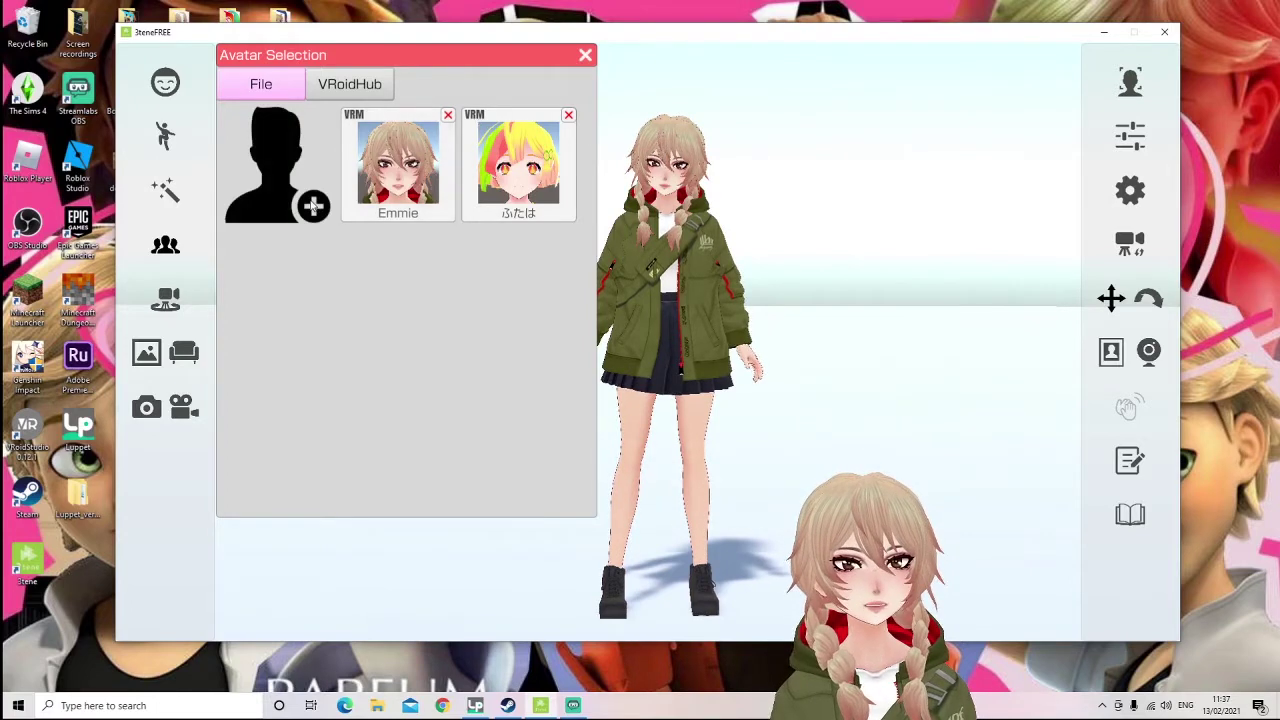
# - Browse the Desktop for a new VRM avatar file, then cancel without loading one
pyautogui.click(266, 165)
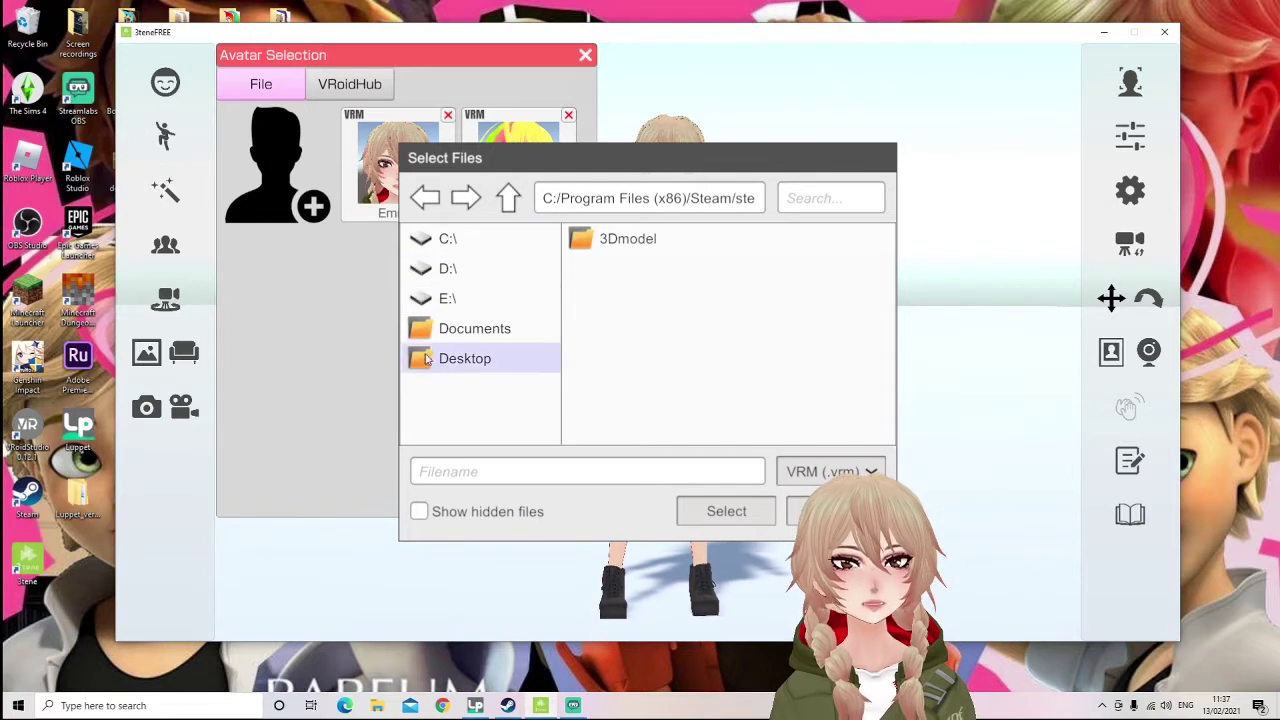
pyautogui.click(455, 366)
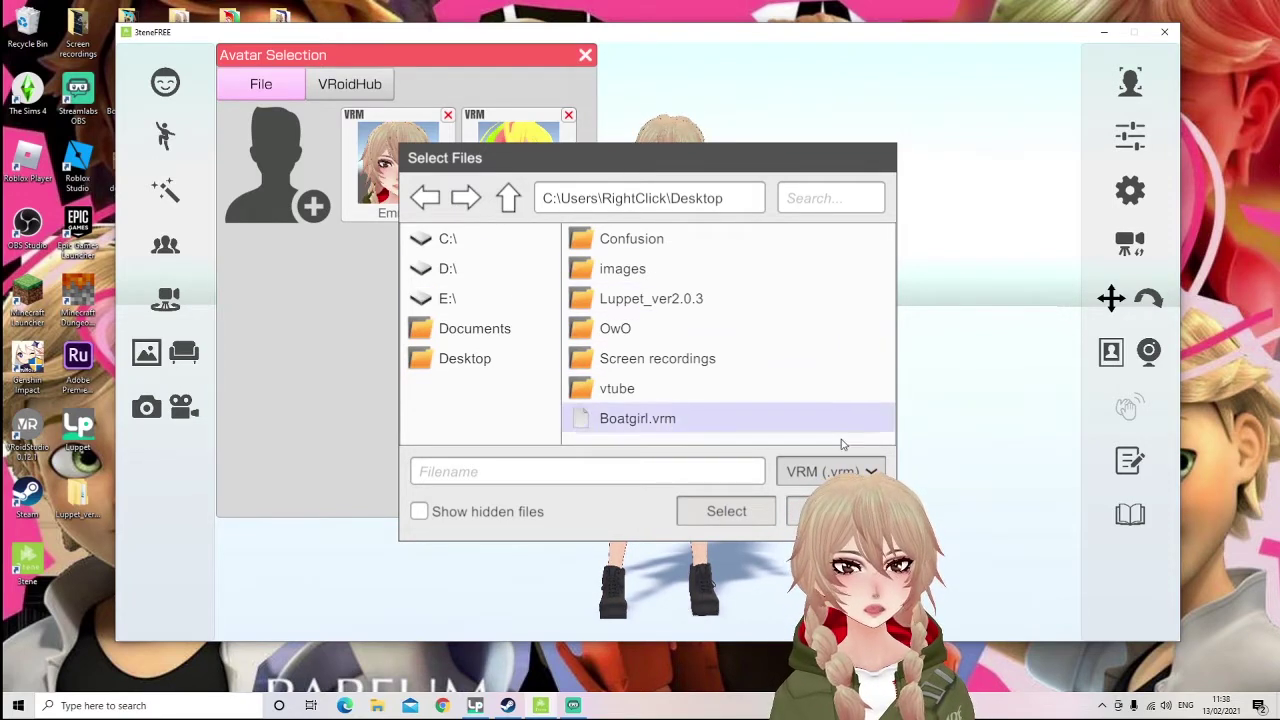
pyautogui.click(830, 511)
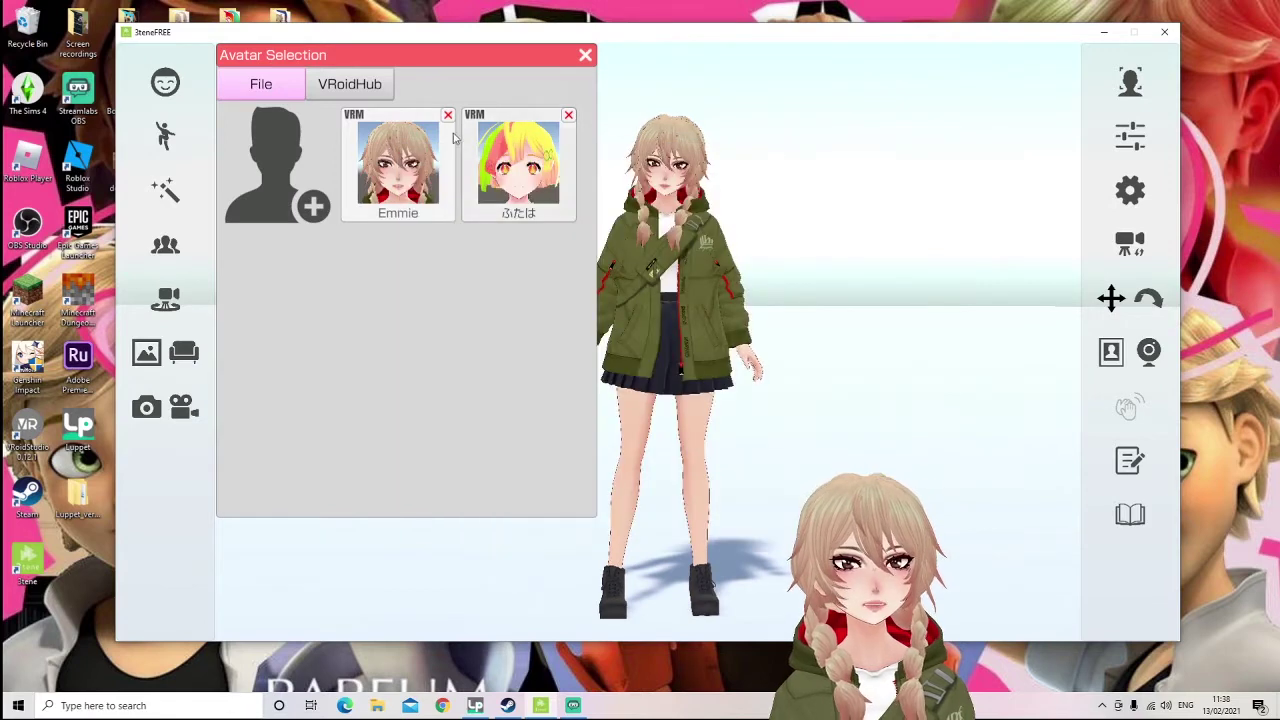
# - View the VRoidHub login tab, return to the File list, and open the Expression presets
pyautogui.click(340, 88)
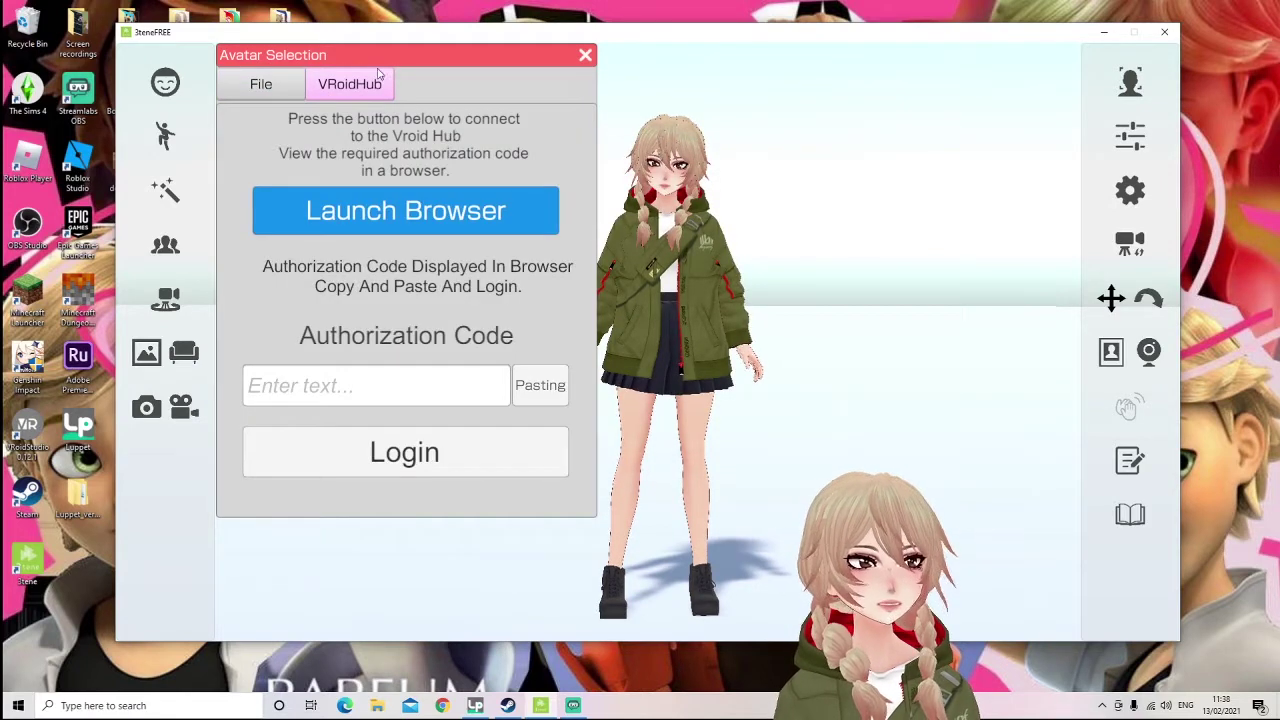
pyautogui.click(255, 84)
pyautogui.click(400, 171)
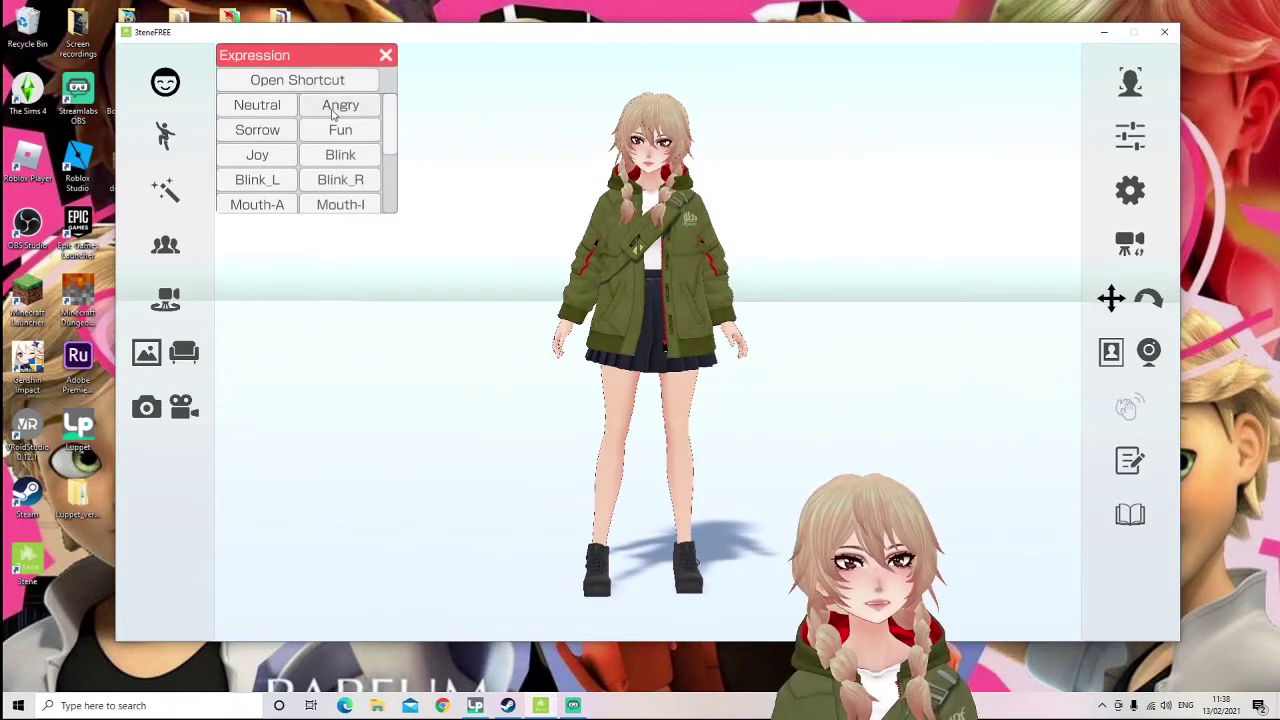
# - Preview the Joy expression, reset the avatar to Neutral, and close the Expression panel
pyautogui.click(283, 156)
pyautogui.scroll(-5, 343, 163)
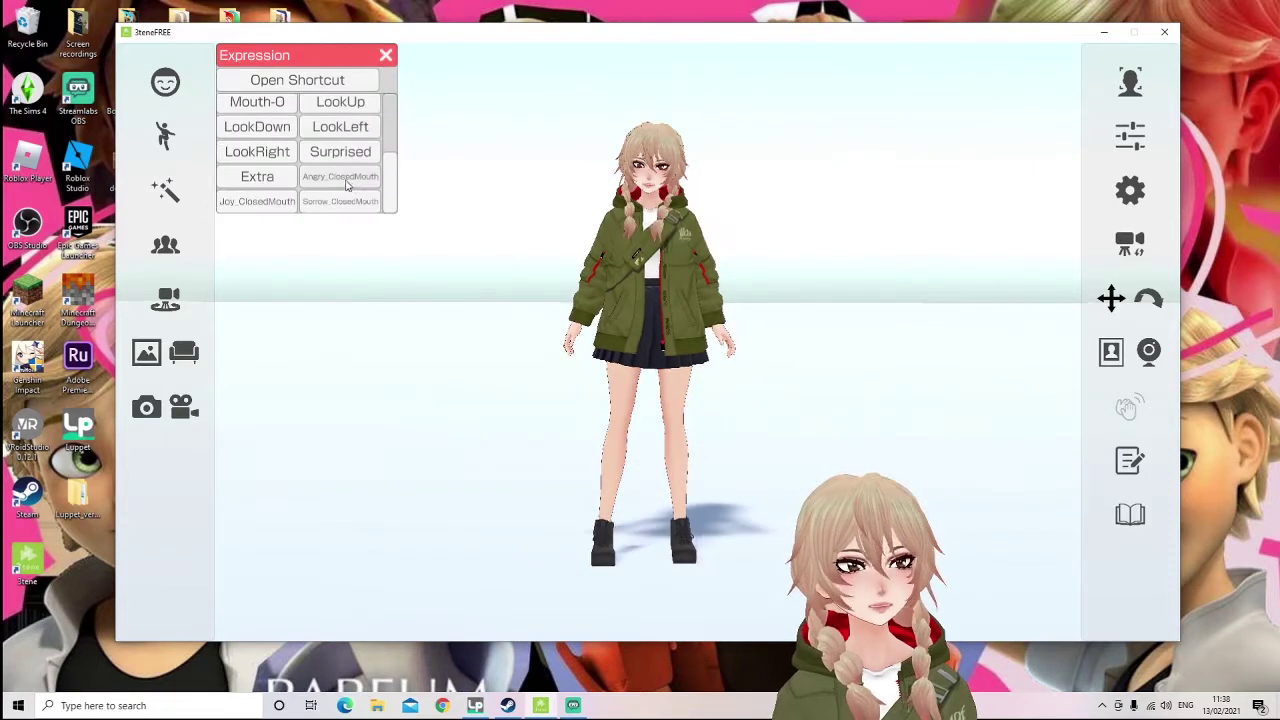
pyautogui.scroll(5, 320, 185)
pyautogui.click(277, 108)
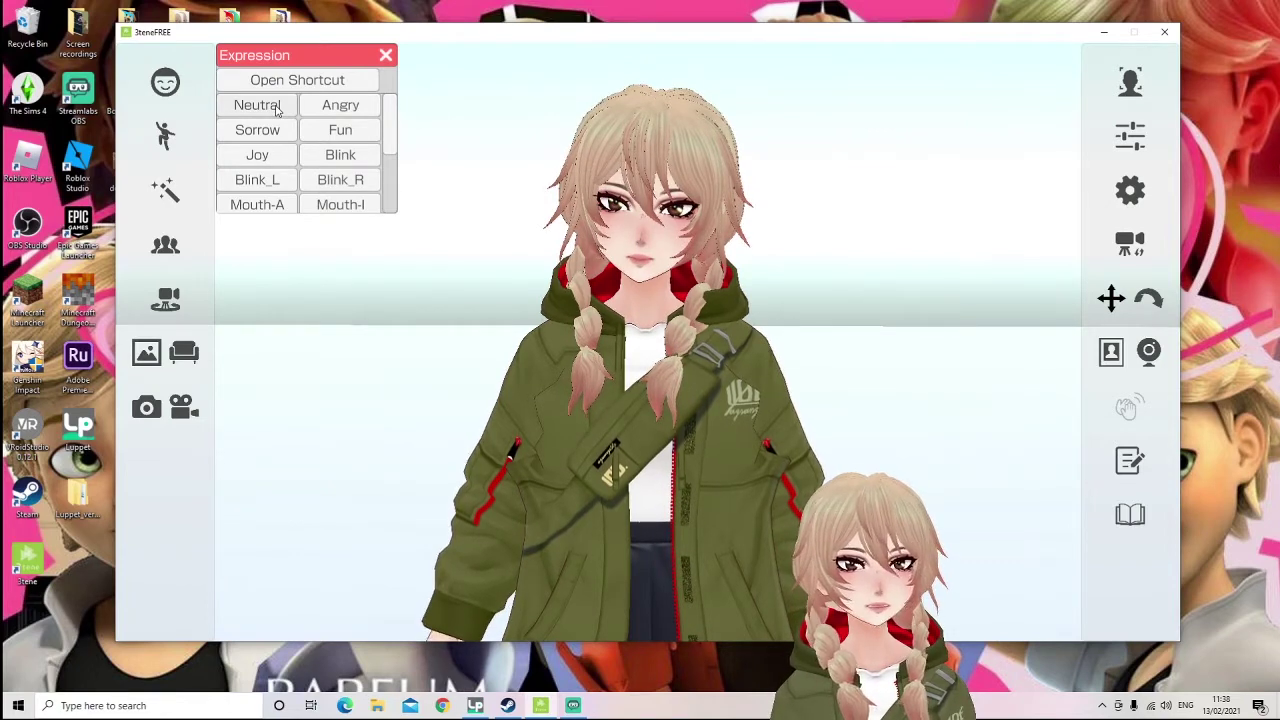
pyautogui.click(386, 56)
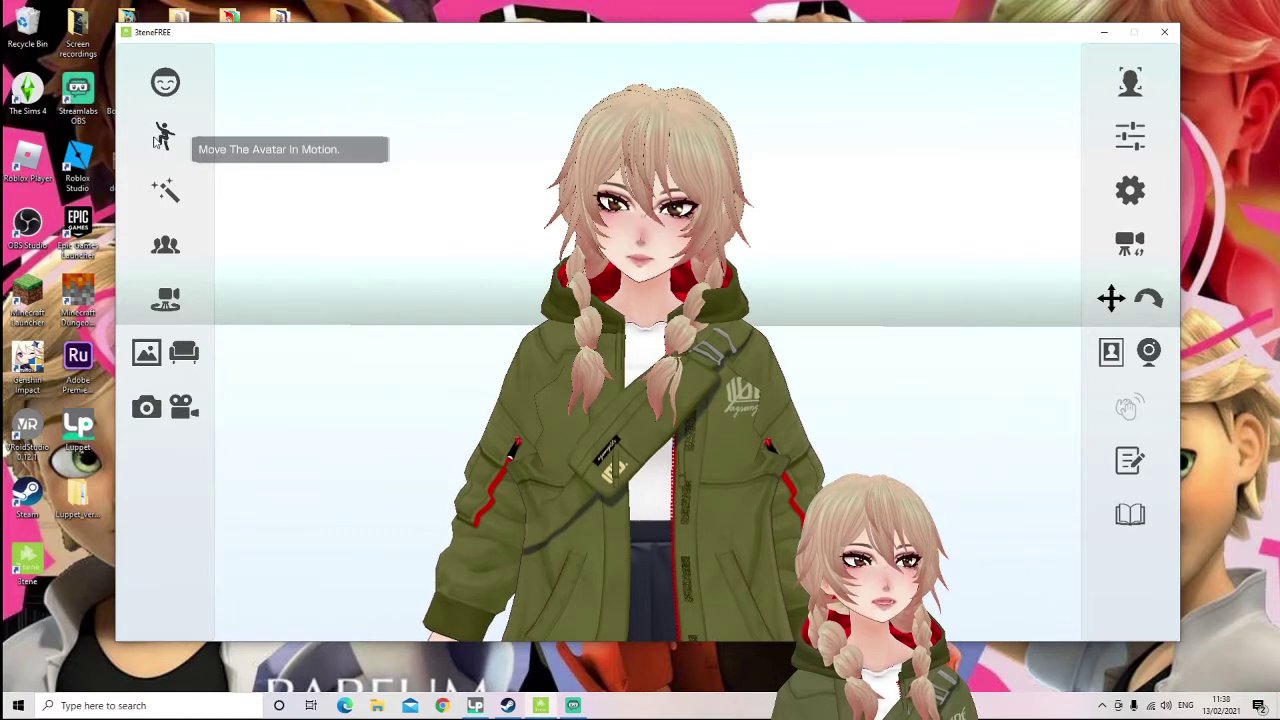
# - Open the Motion panel and try the Handshake and Sit down poses on the avatar
pyautogui.click(163, 137)
pyautogui.scroll(-5, 694, 284)
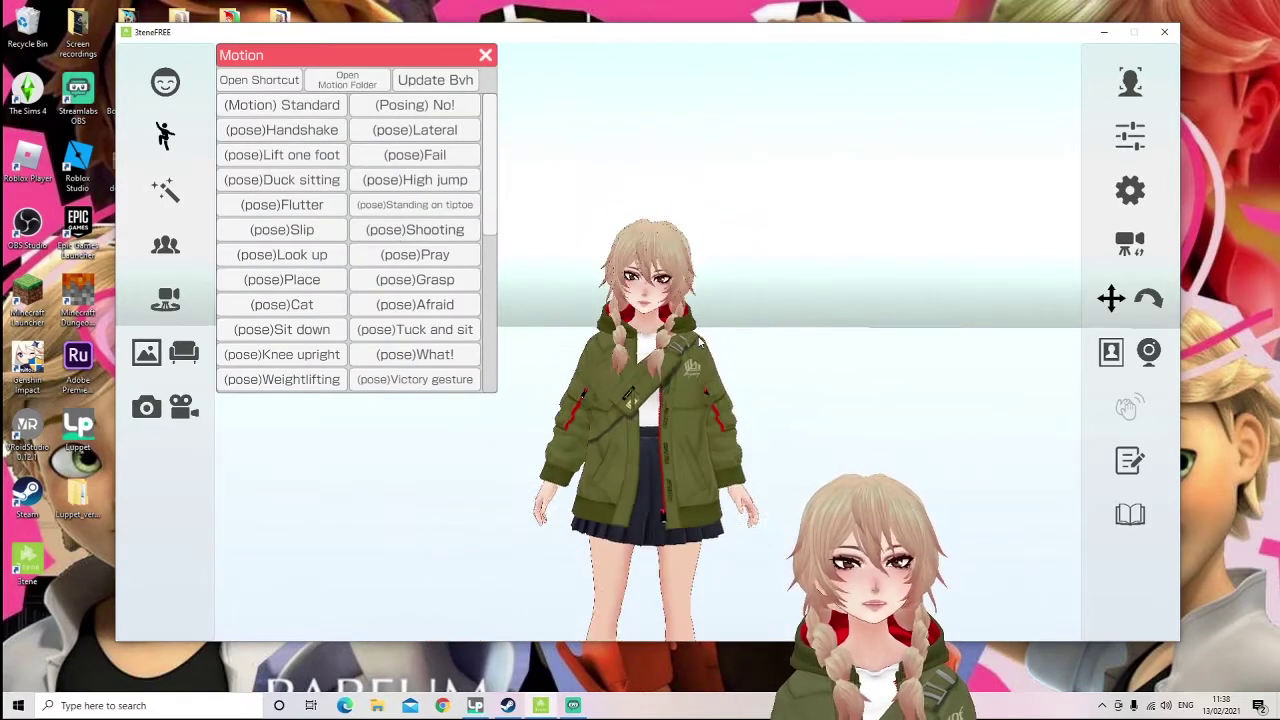
pyautogui.click(318, 135)
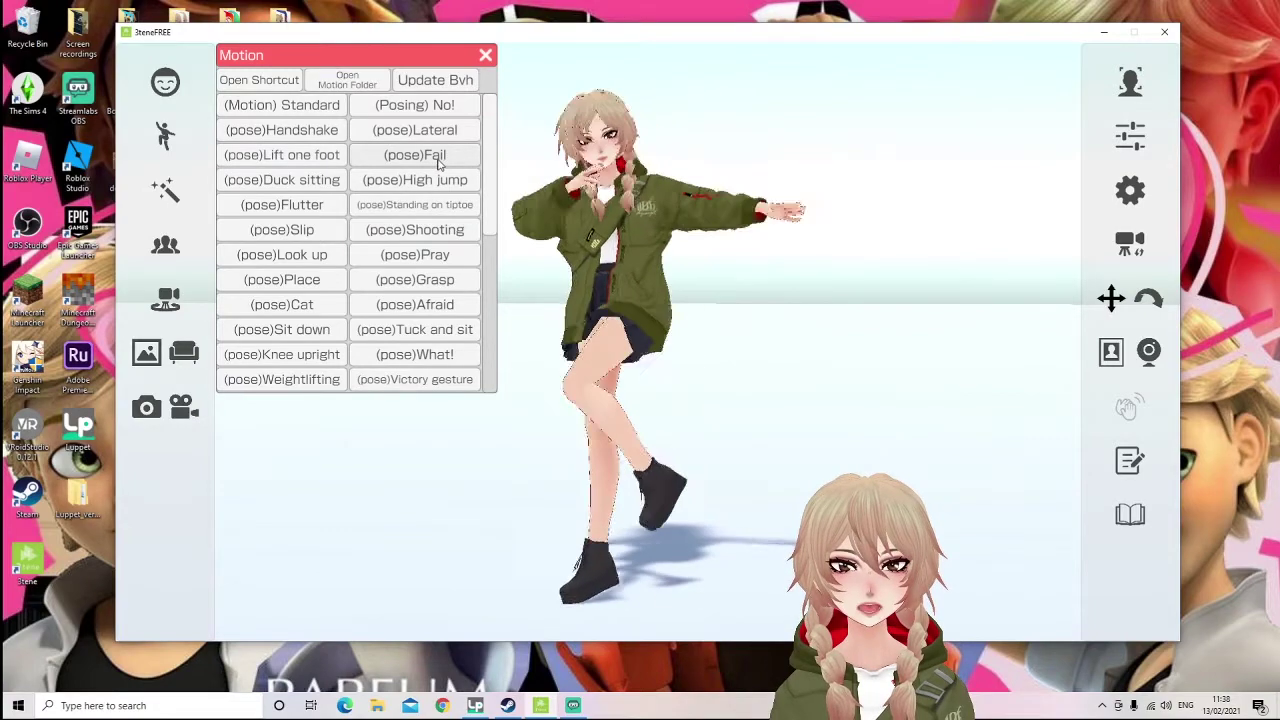
pyautogui.scroll(-3, 443, 257)
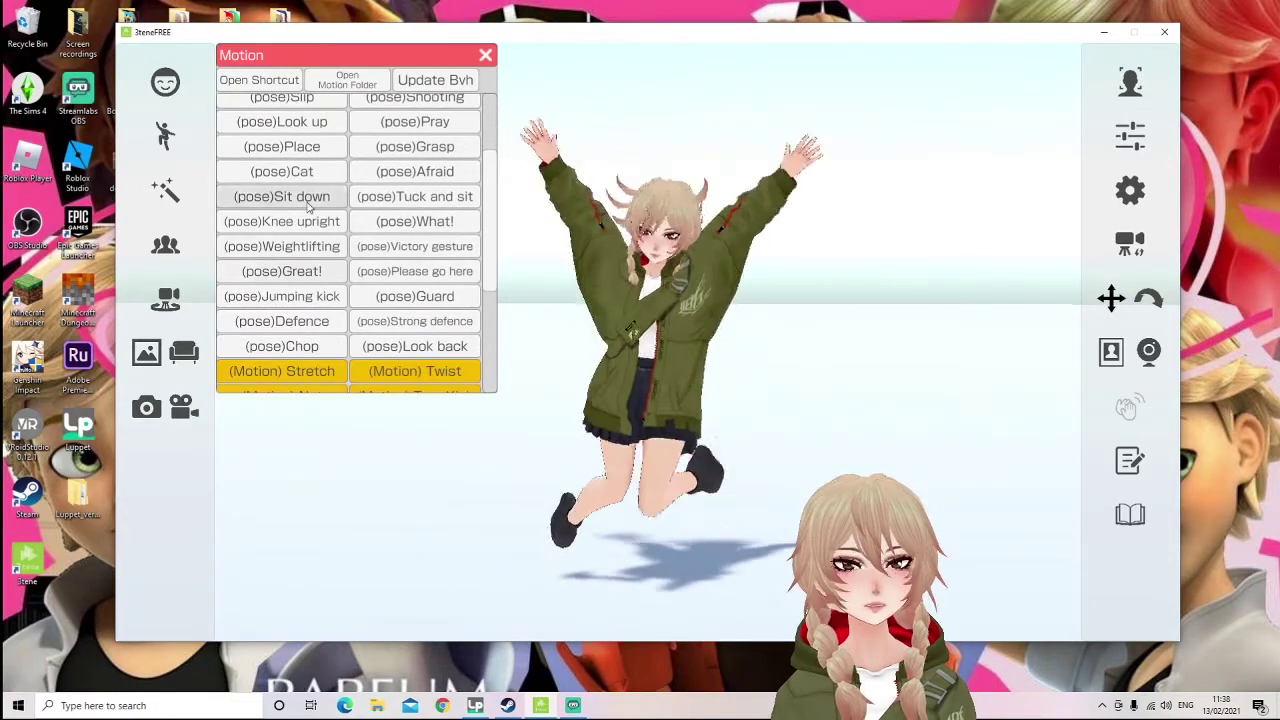
pyautogui.click(295, 197)
# - Try two talking gesture loops and the Dance 1 loop, then close the Motion panel
pyautogui.scroll(-3, 310, 212)
pyautogui.scroll(-3, 312, 215)
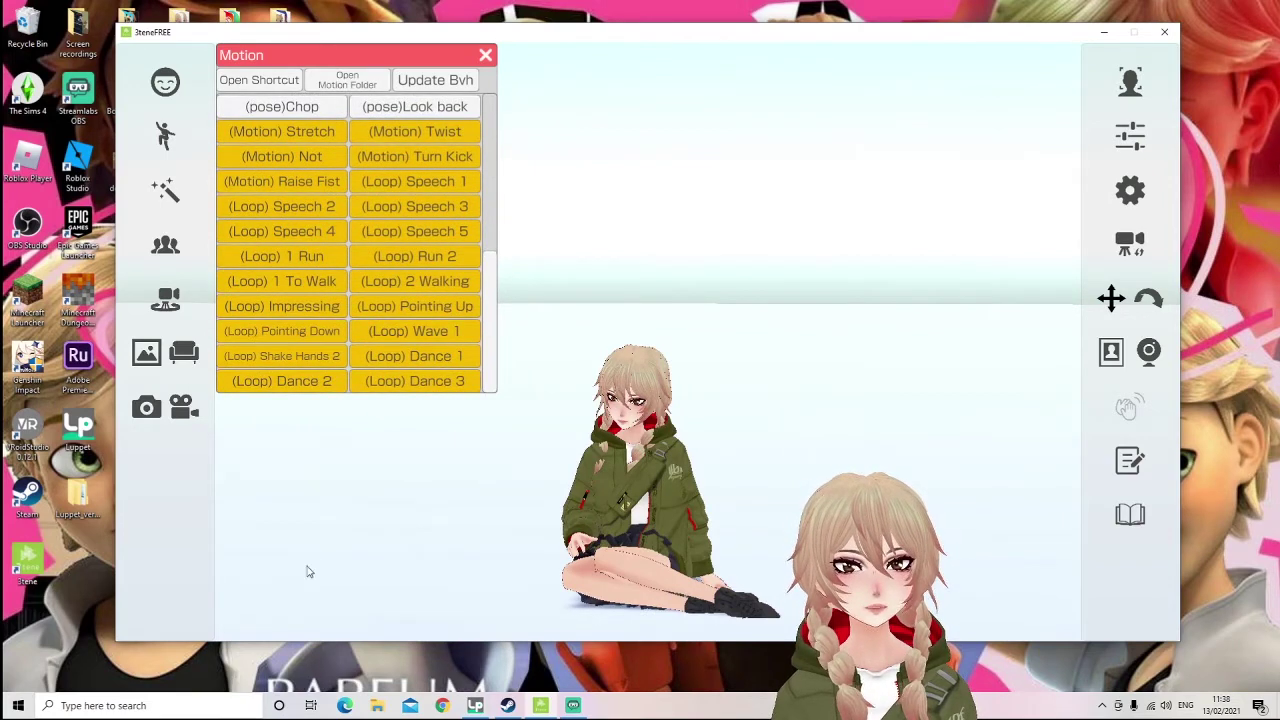
pyautogui.click(430, 205)
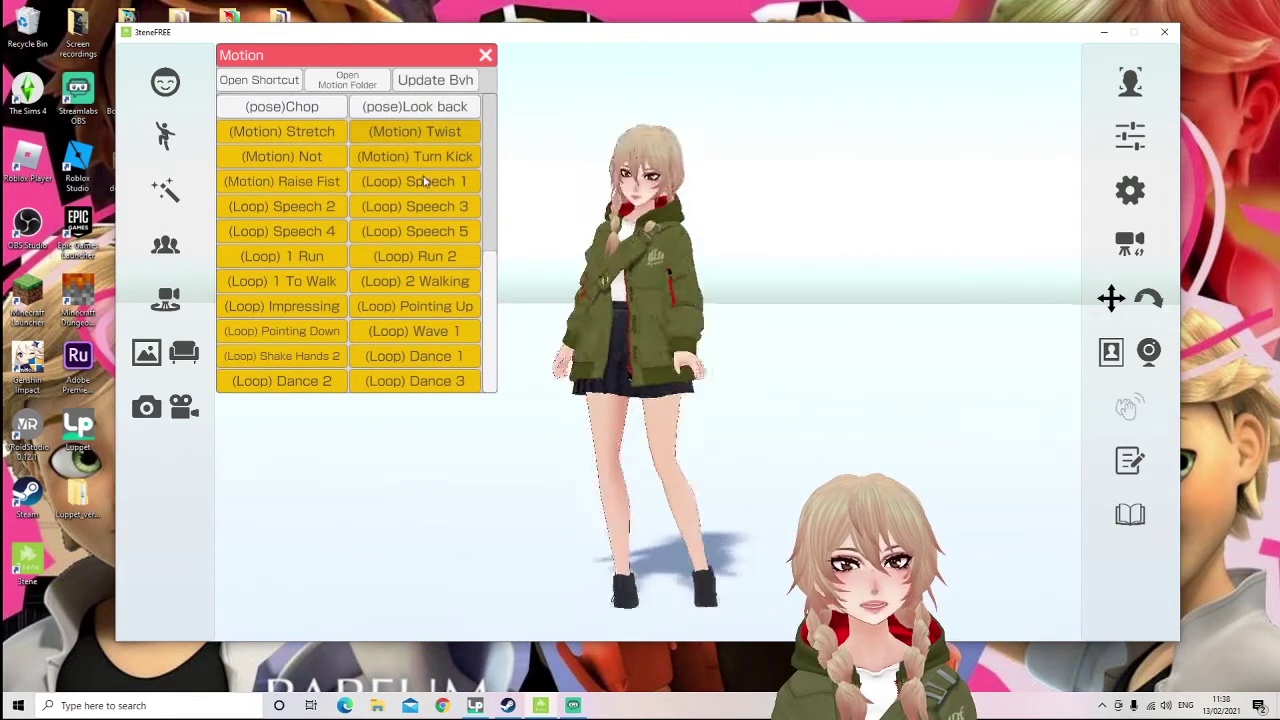
pyautogui.click(429, 230)
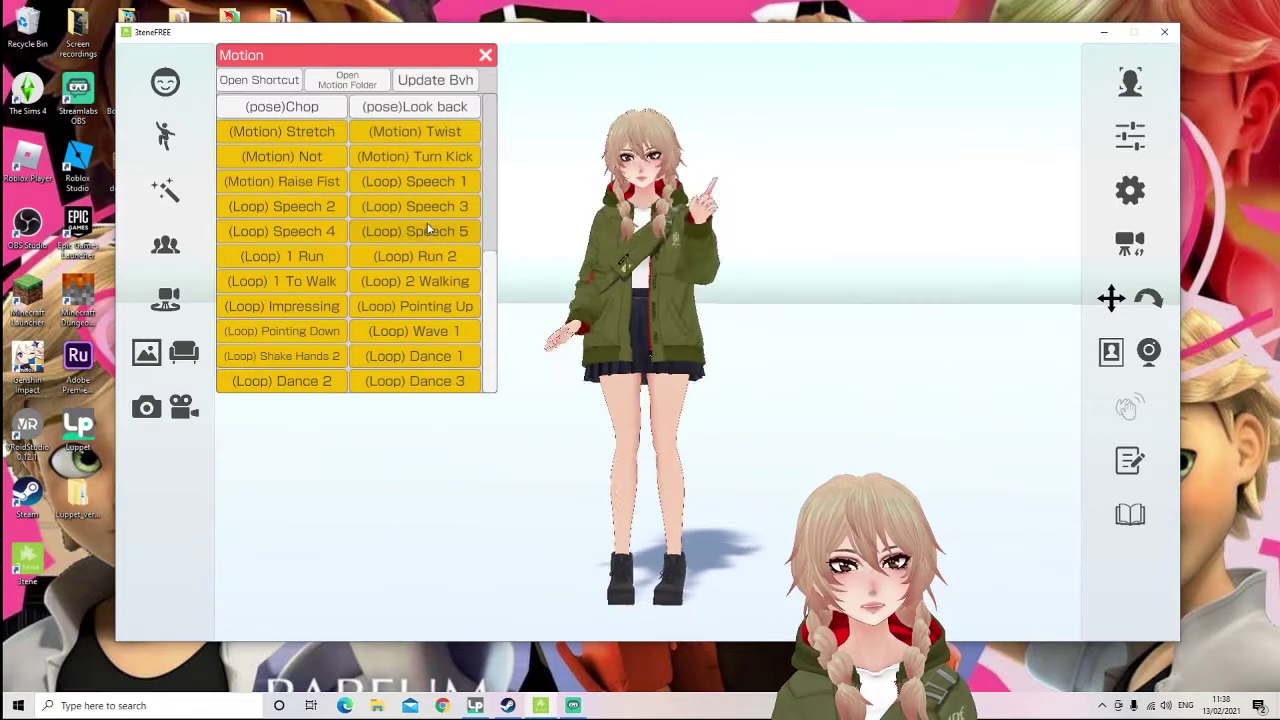
pyautogui.click(406, 358)
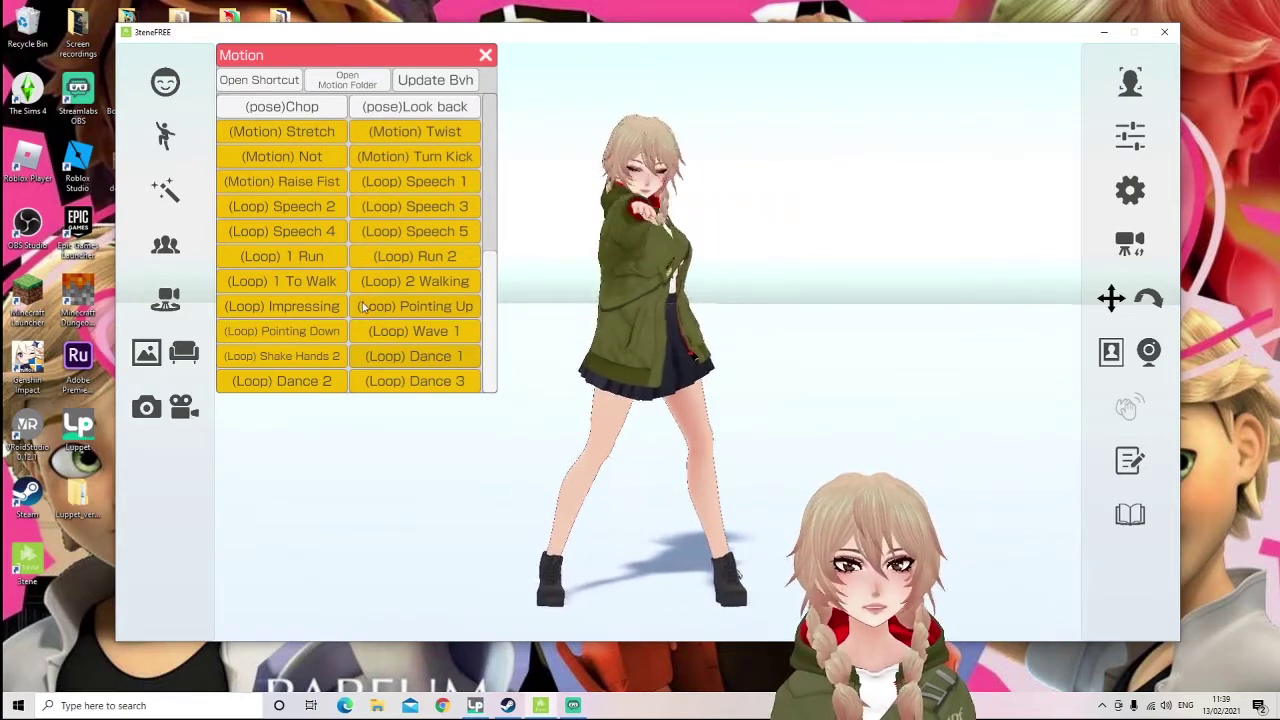
pyautogui.scroll(3, 475, 338)
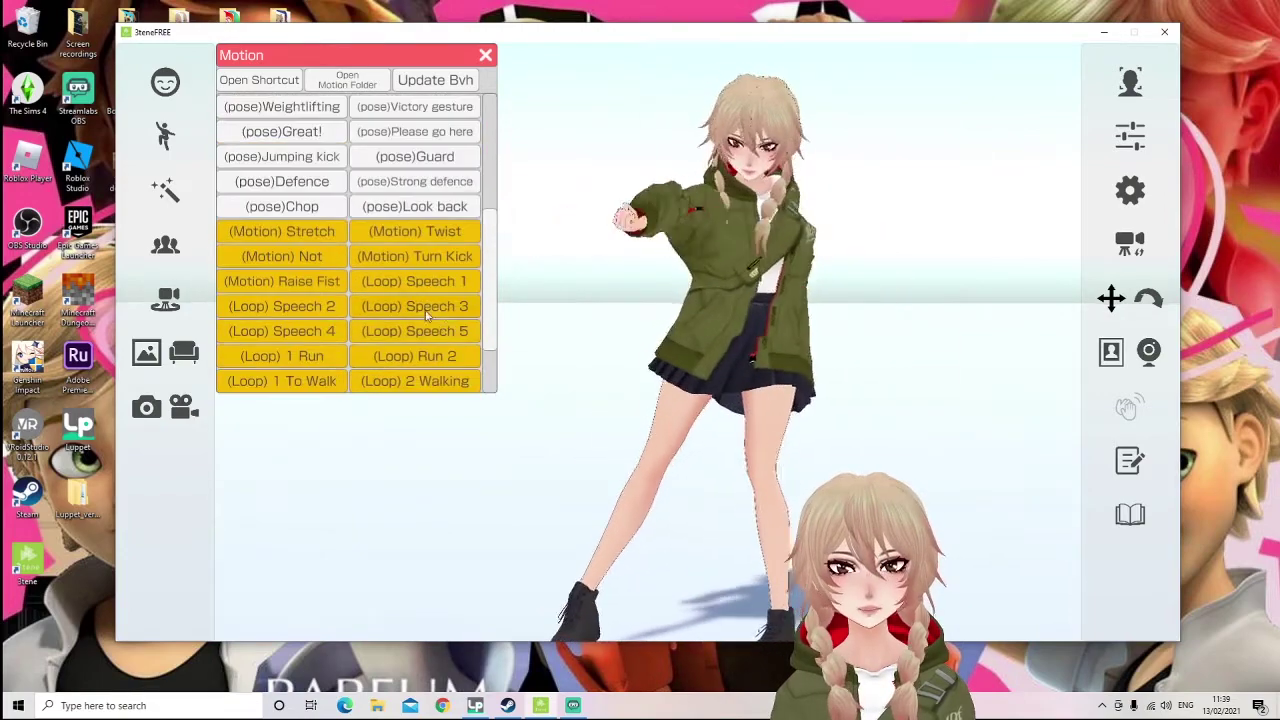
pyautogui.scroll(-3, 320, 285)
pyautogui.scroll(5, 320, 285)
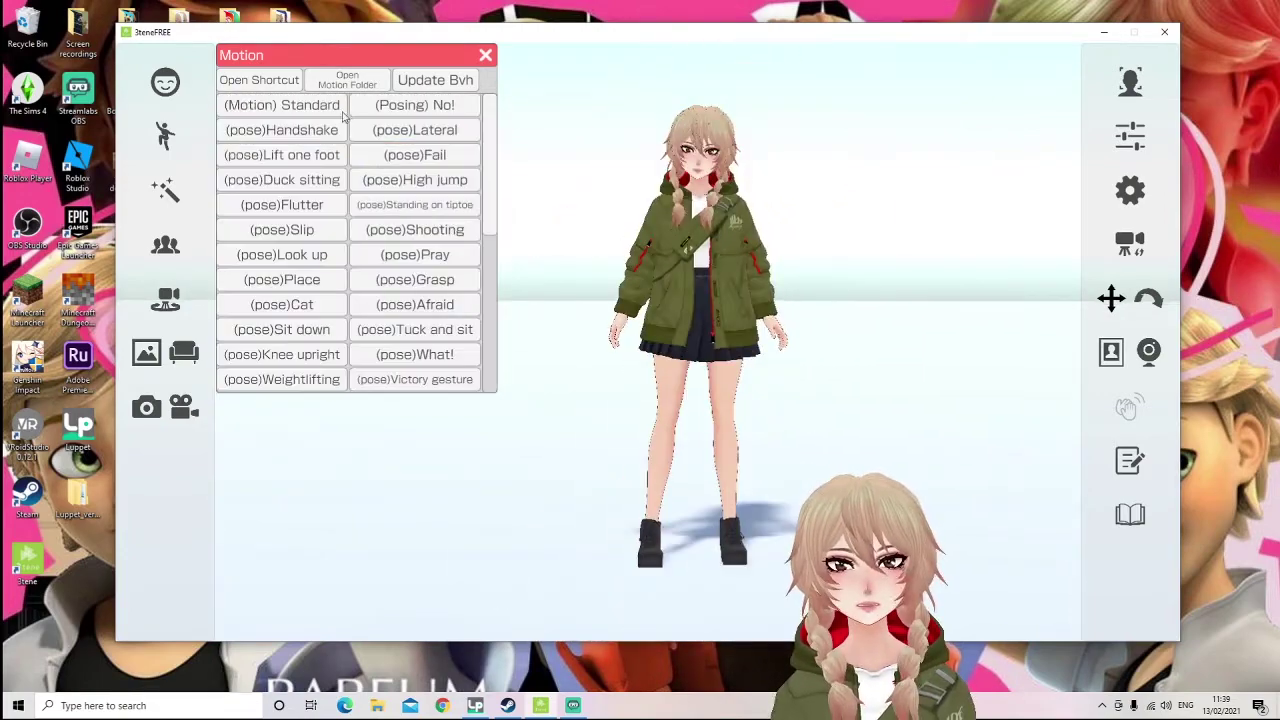
pyautogui.click(485, 55)
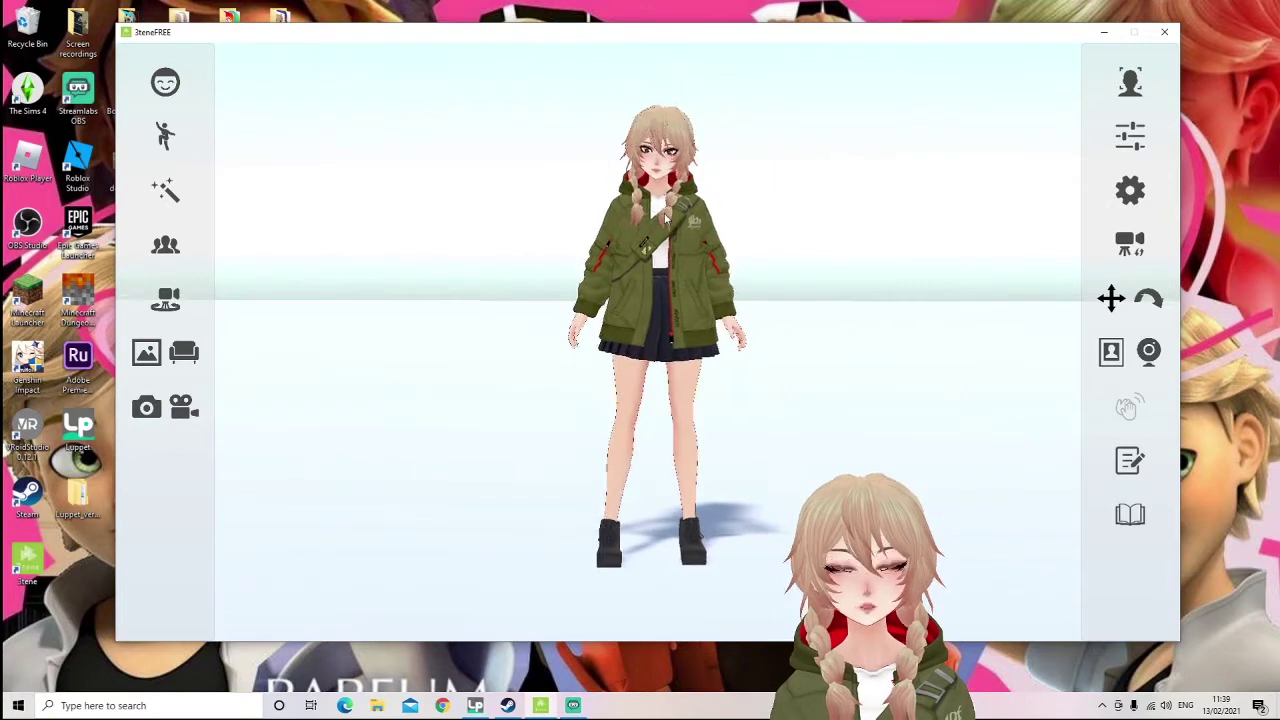
pyautogui.click(168, 193)
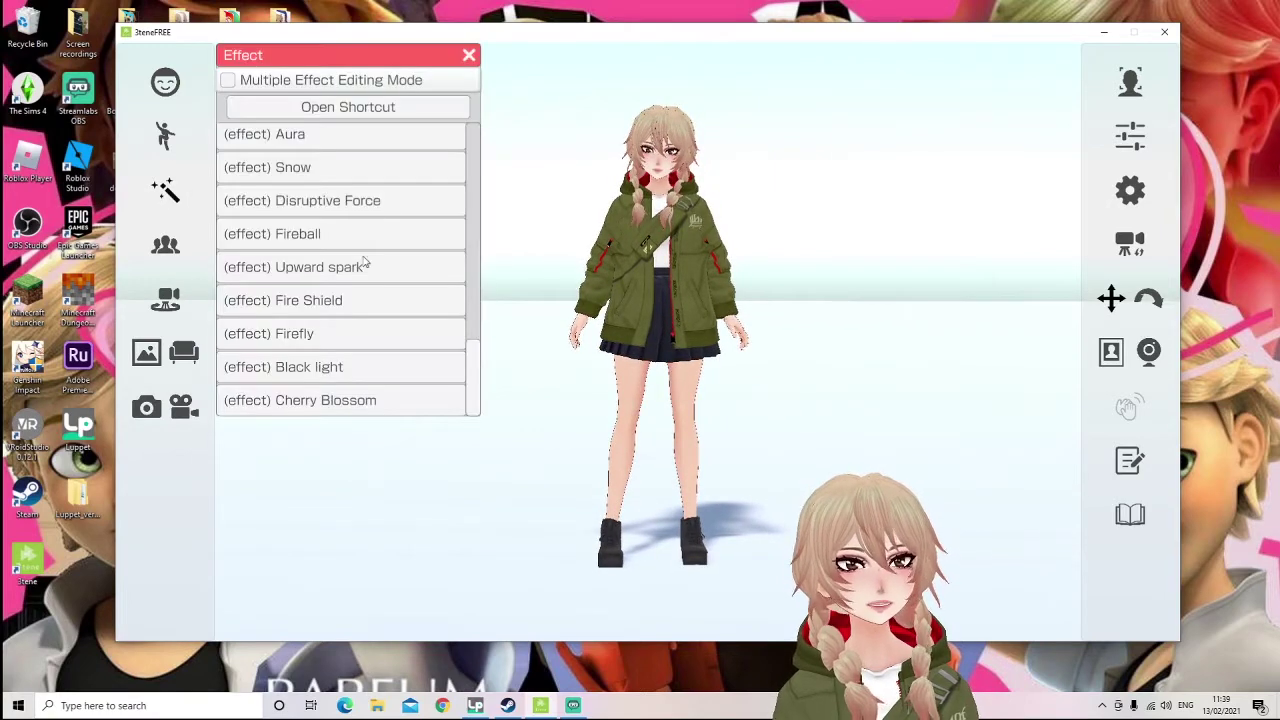
pyautogui.scroll(-5, 363, 300)
pyautogui.scroll(3, 363, 300)
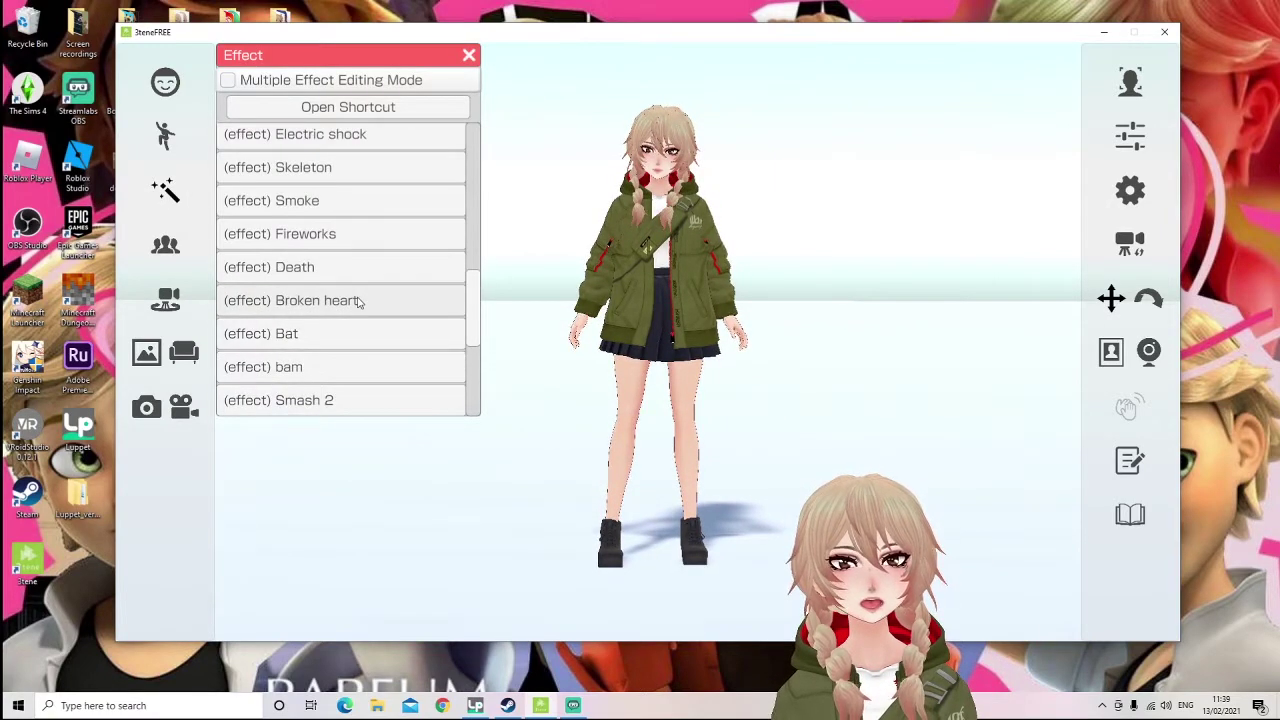
pyautogui.click(358, 201)
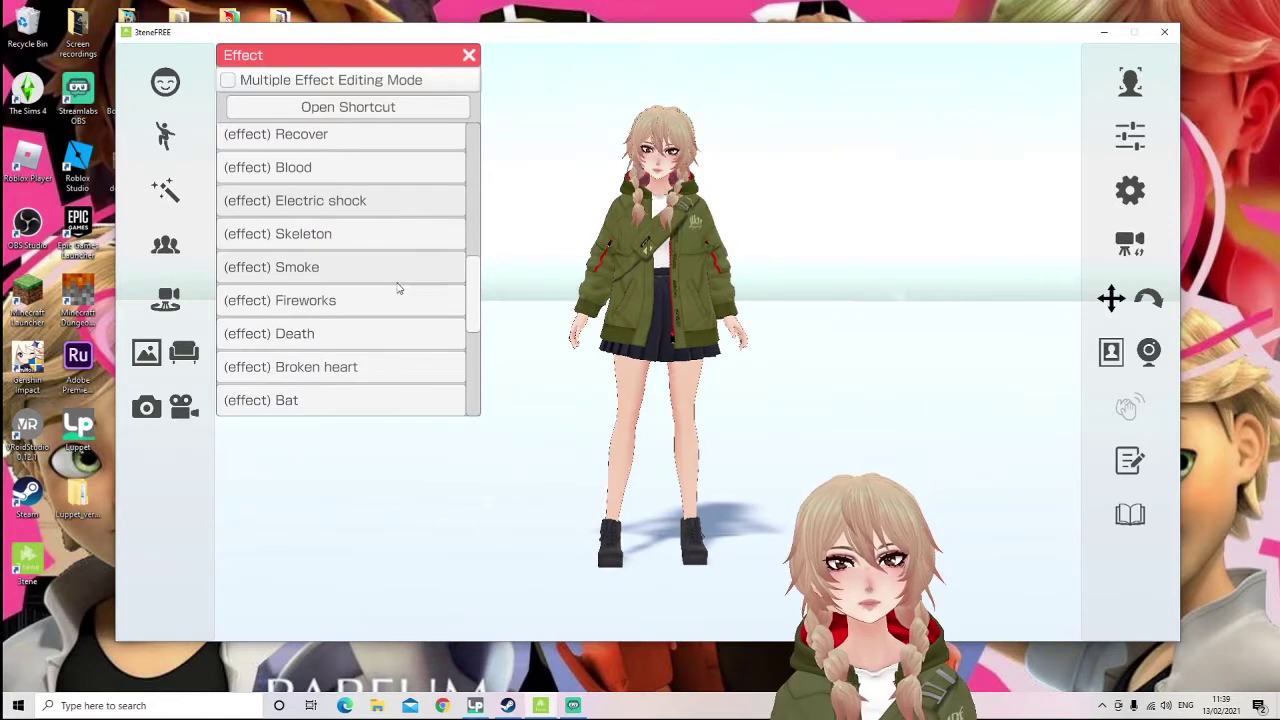
pyautogui.scroll(-3, 366, 297)
pyautogui.click(366, 334)
pyautogui.scroll(-3, 367, 336)
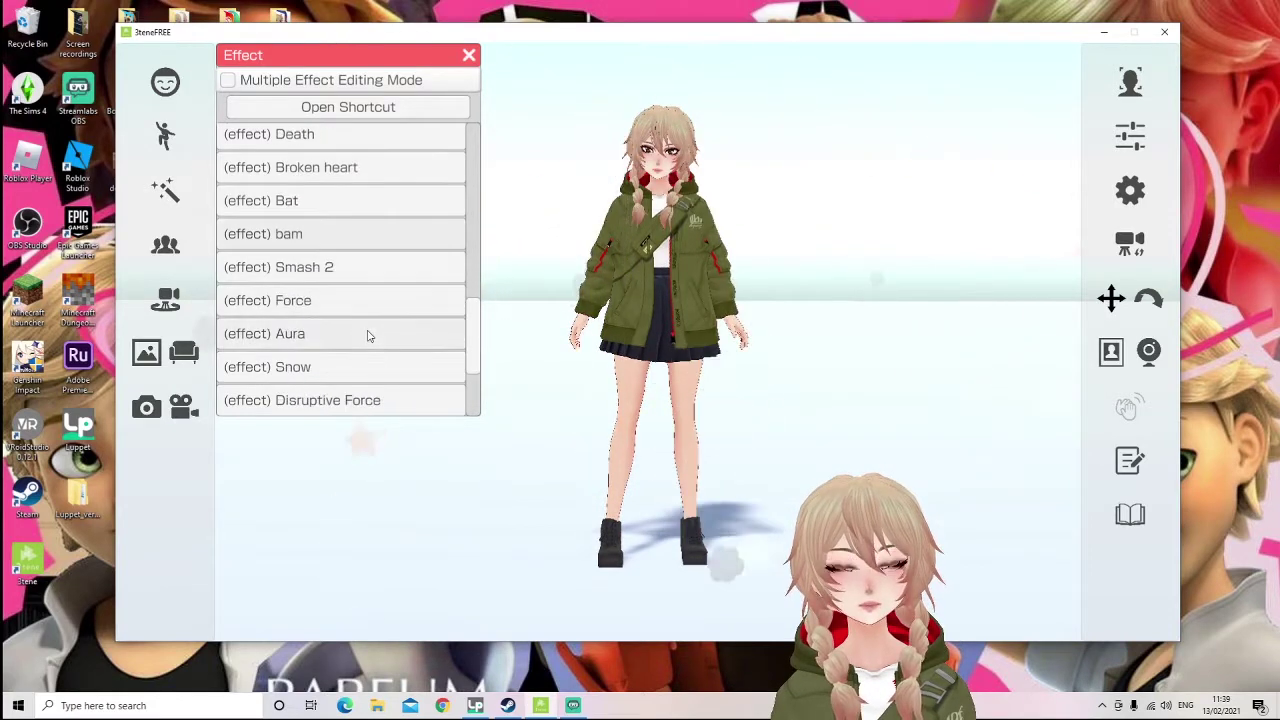
pyautogui.scroll(-2, 368, 335)
pyautogui.click(364, 320)
pyautogui.scroll(-1, 365, 320)
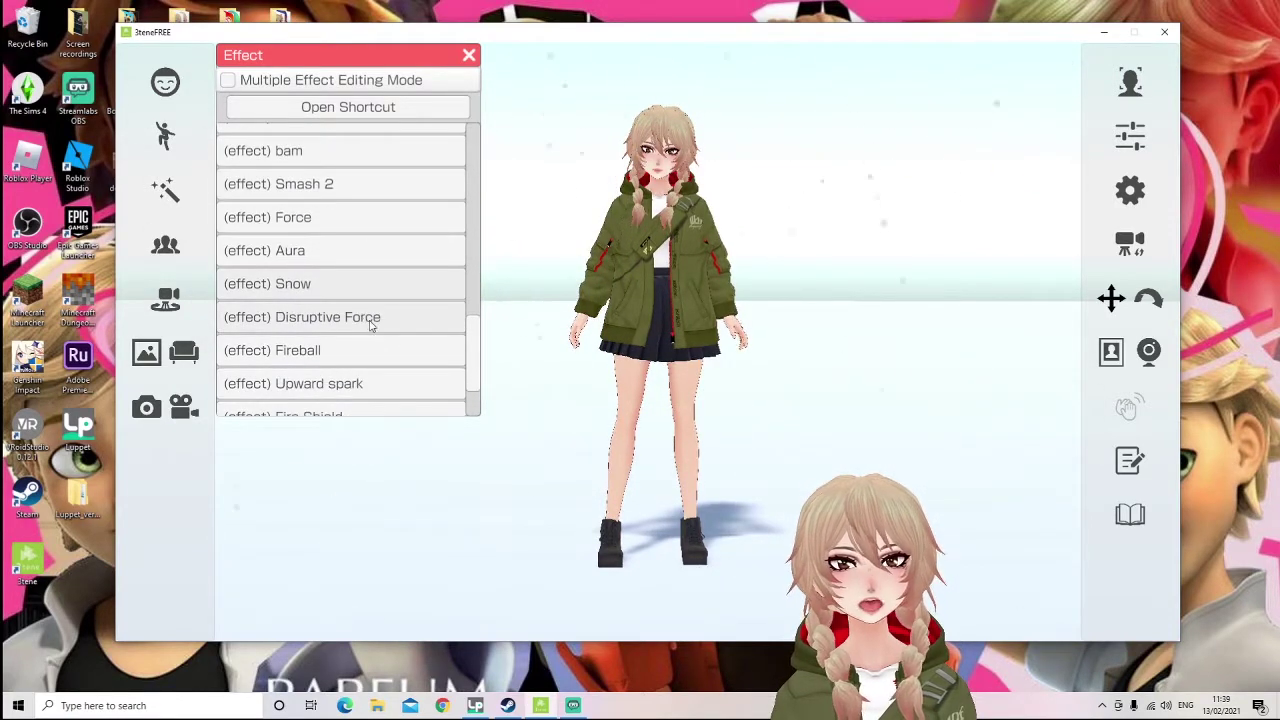
pyautogui.click(370, 319)
pyautogui.scroll(-3, 366, 340)
pyautogui.scroll(13, 350, 315)
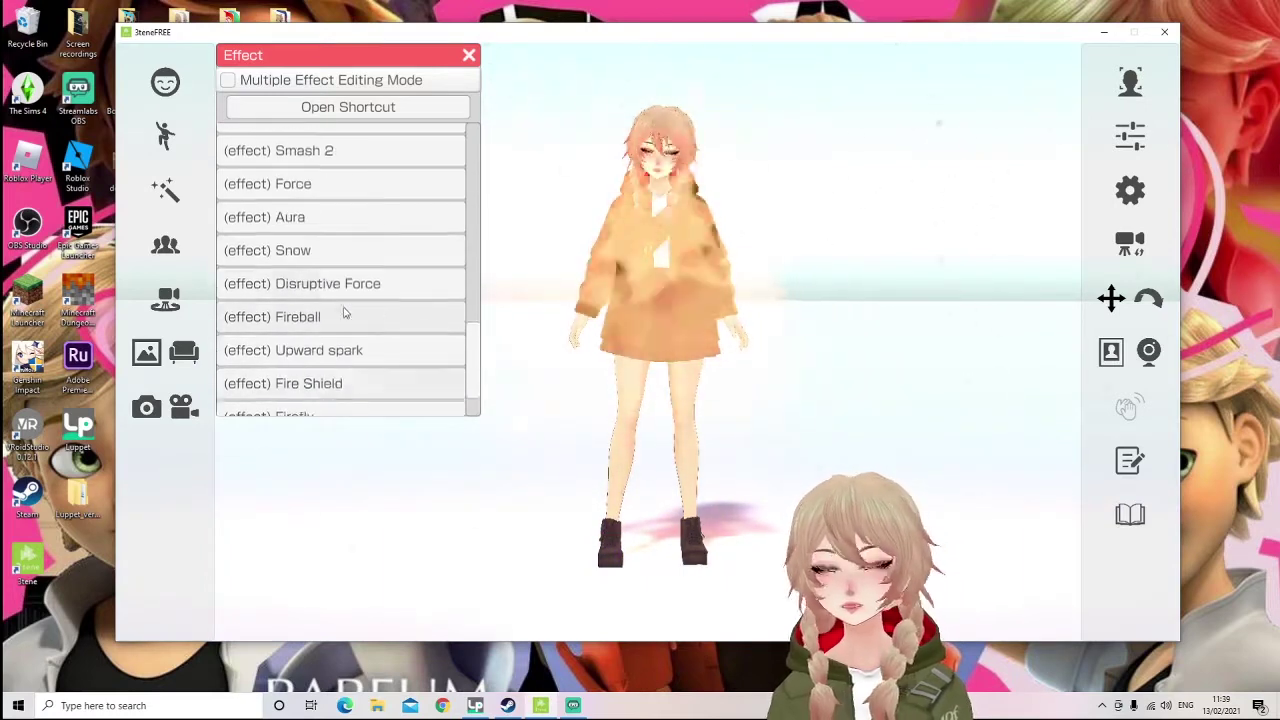
pyautogui.scroll(14, 349, 302)
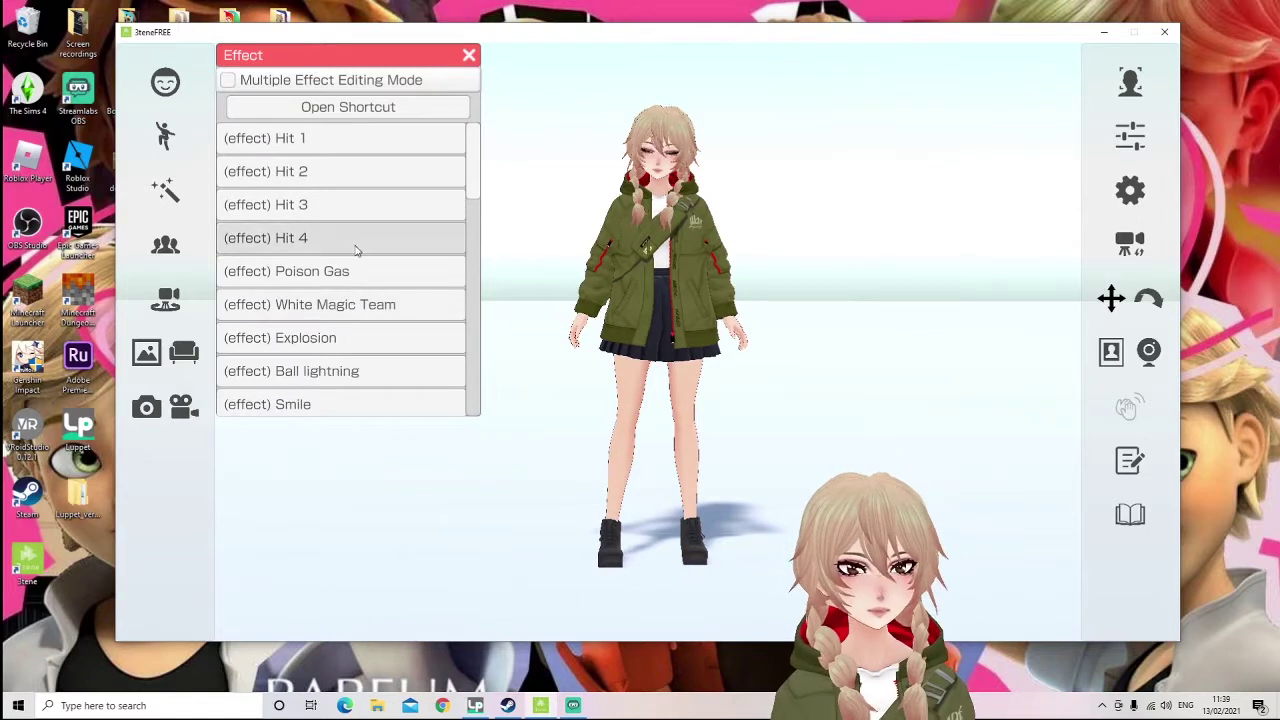
pyautogui.click(361, 145)
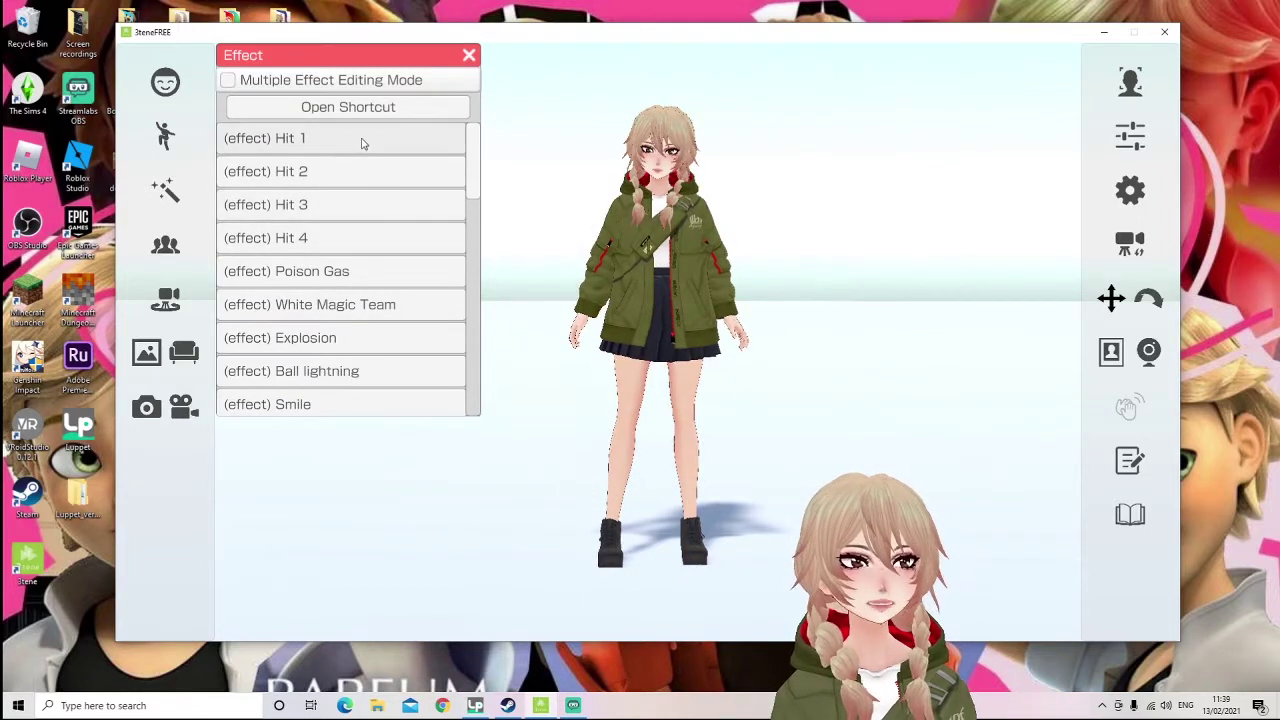
pyautogui.click(469, 55)
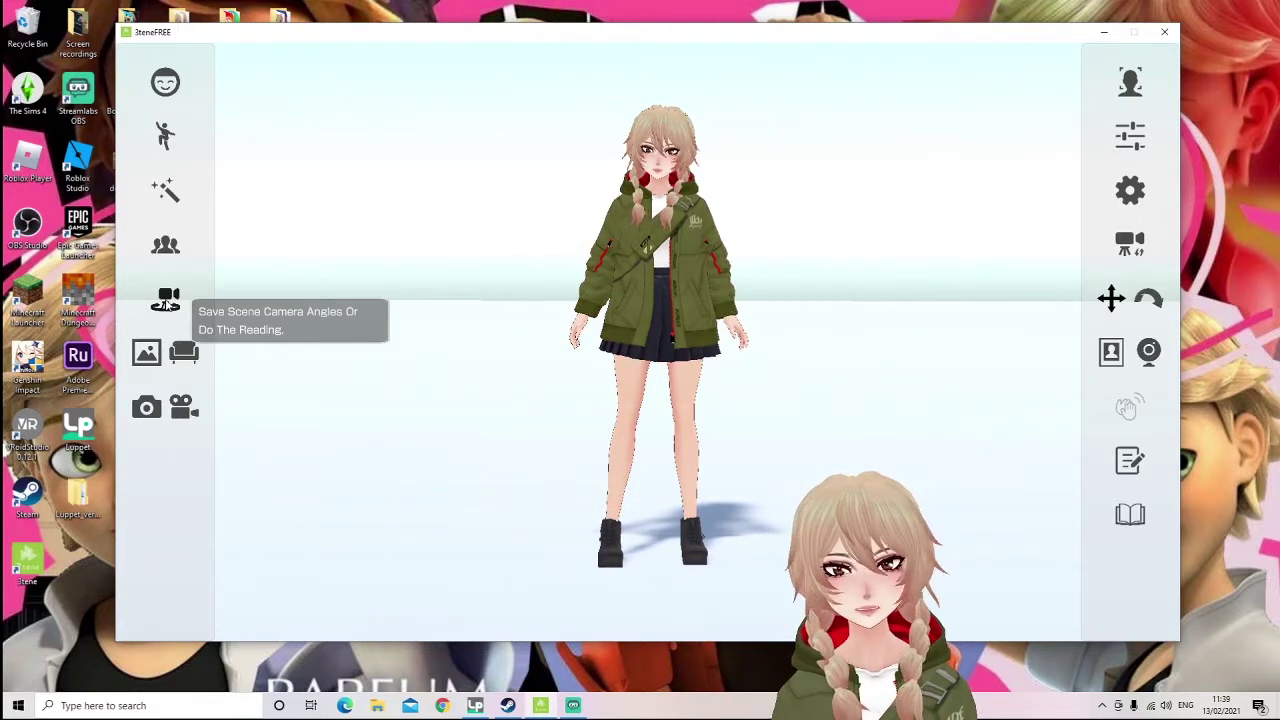
# - Preview saved camera angles 2 and 1, zoom in slightly and nudge the framing, then close the list
pyautogui.click(166, 300)
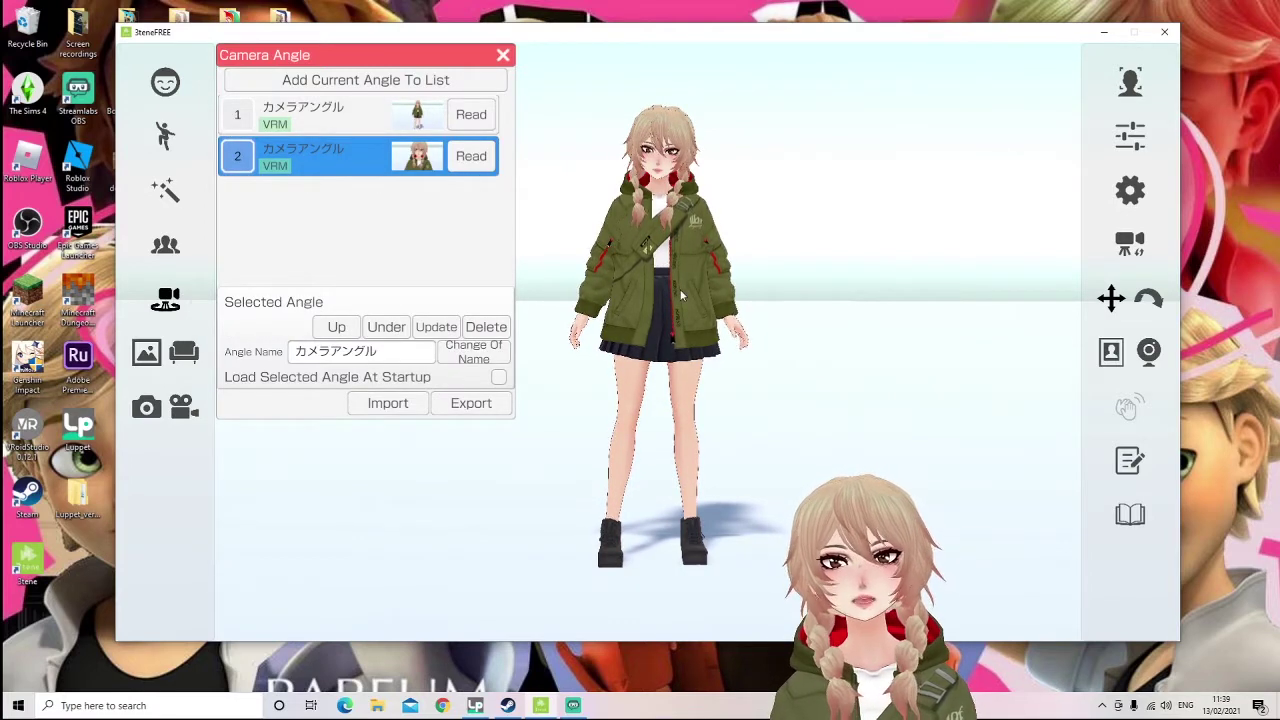
pyautogui.click(487, 154)
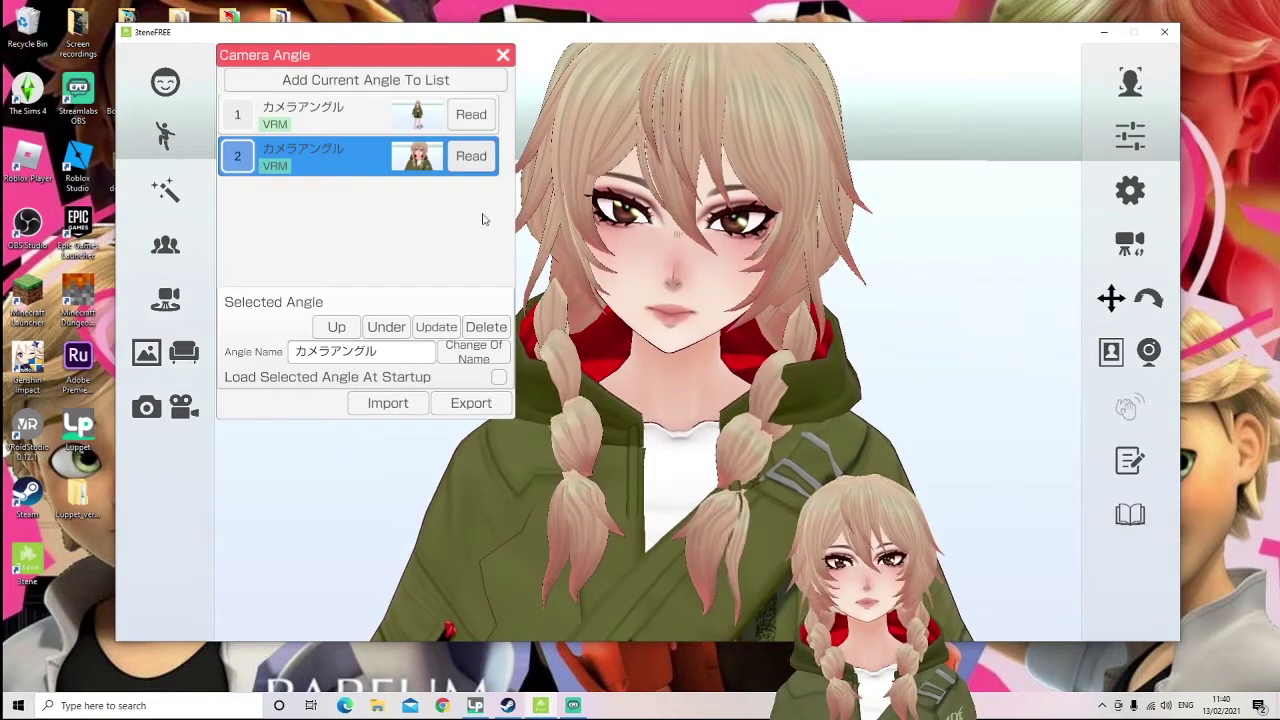
pyautogui.click(474, 116)
pyautogui.scroll(-5, 731, 343)
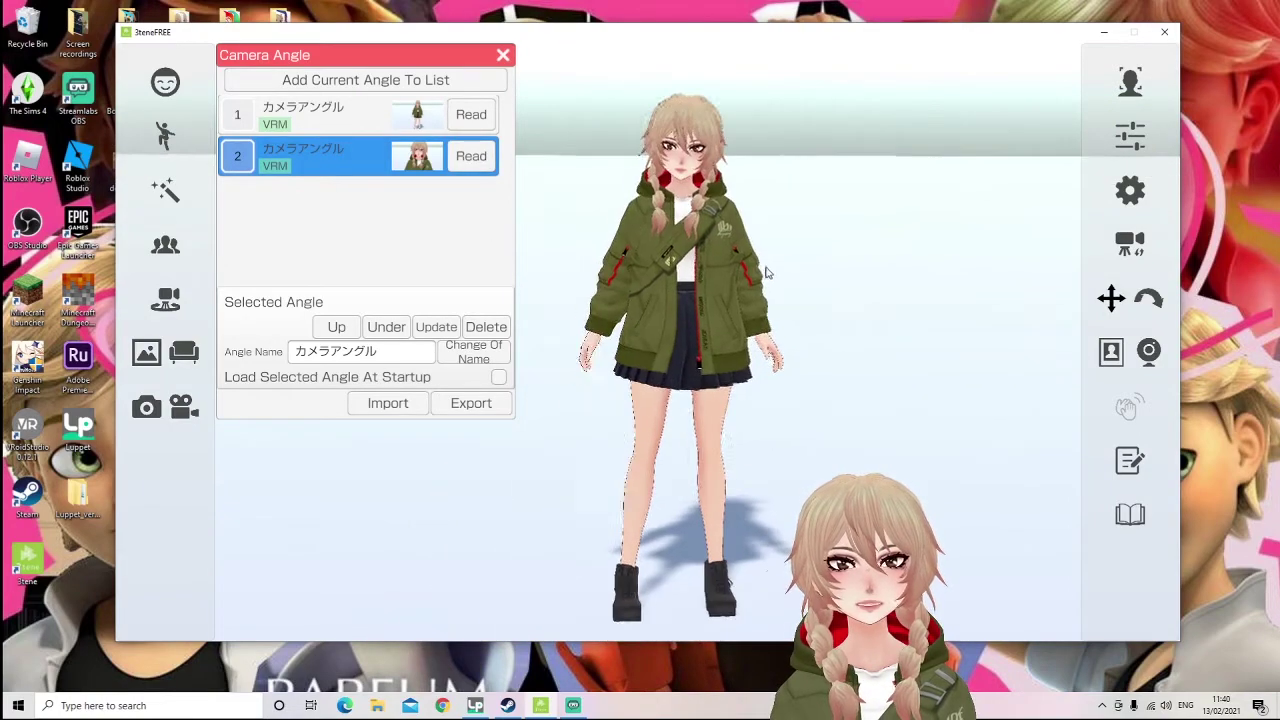
pyautogui.moveTo(767, 272); pyautogui.dragTo(767, 267, button='middle')
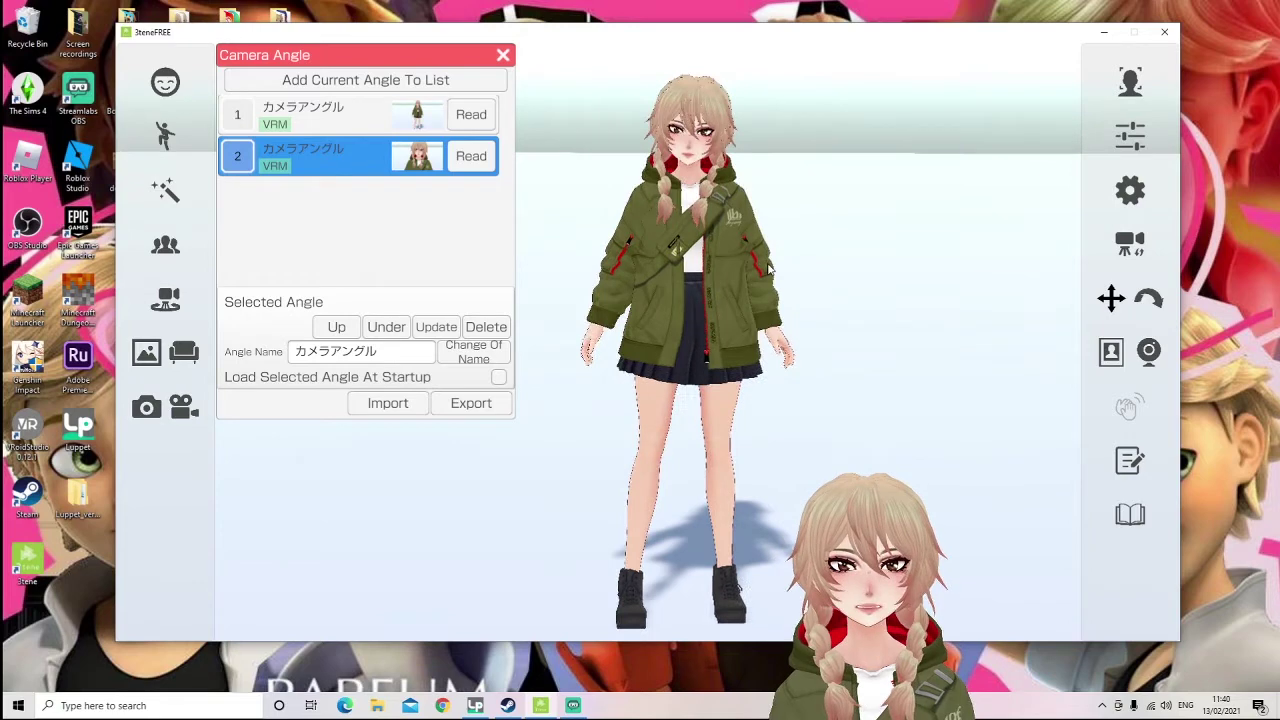
pyautogui.click(502, 56)
pyautogui.click(146, 352)
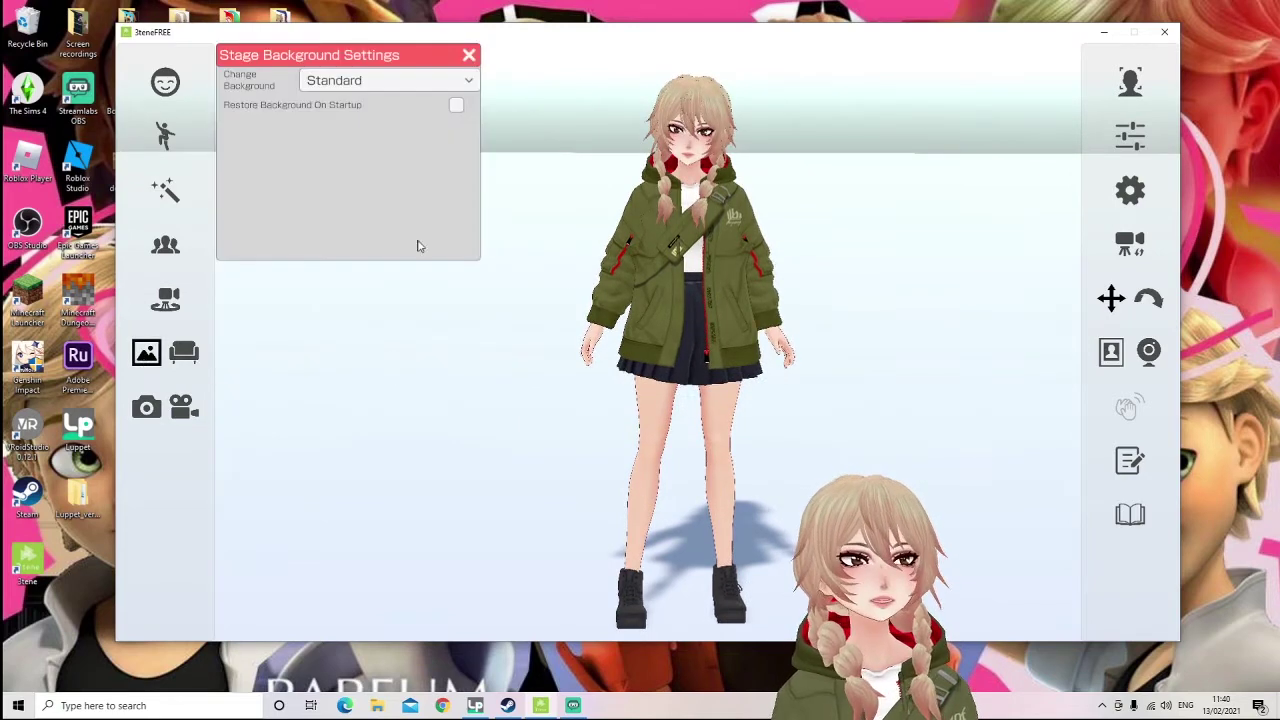
pyautogui.click(361, 80)
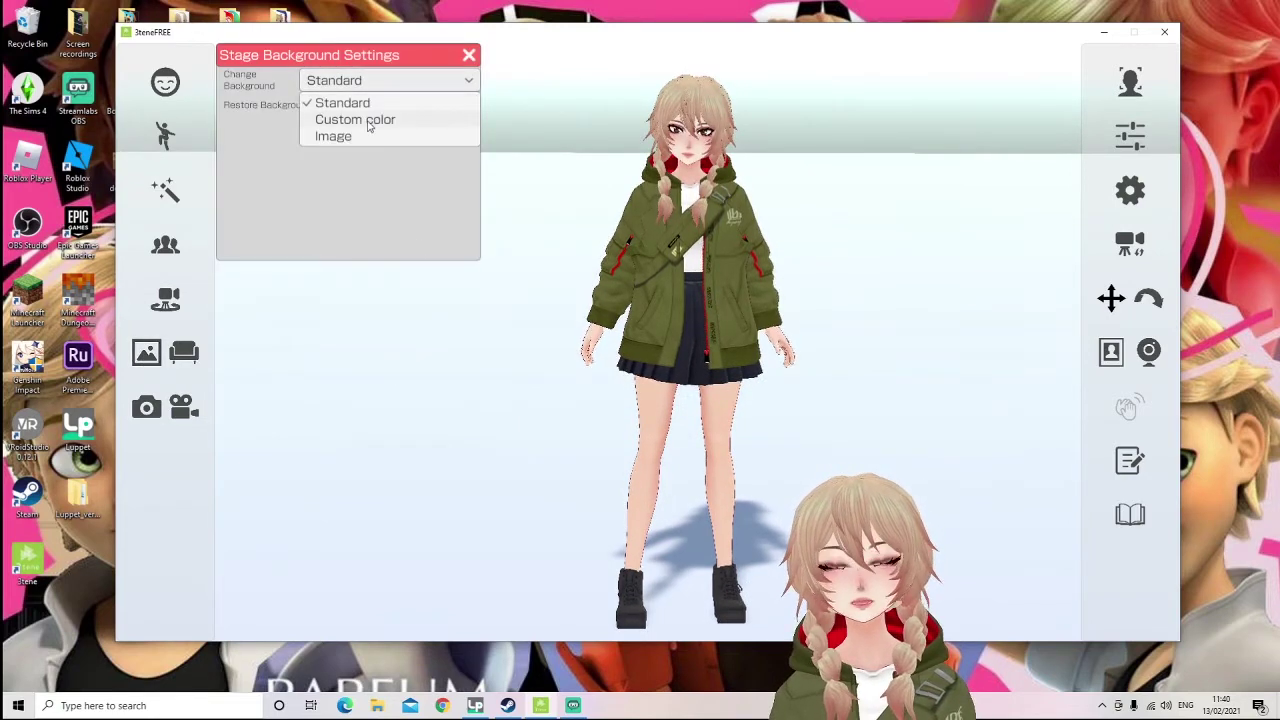
pyautogui.click(369, 120)
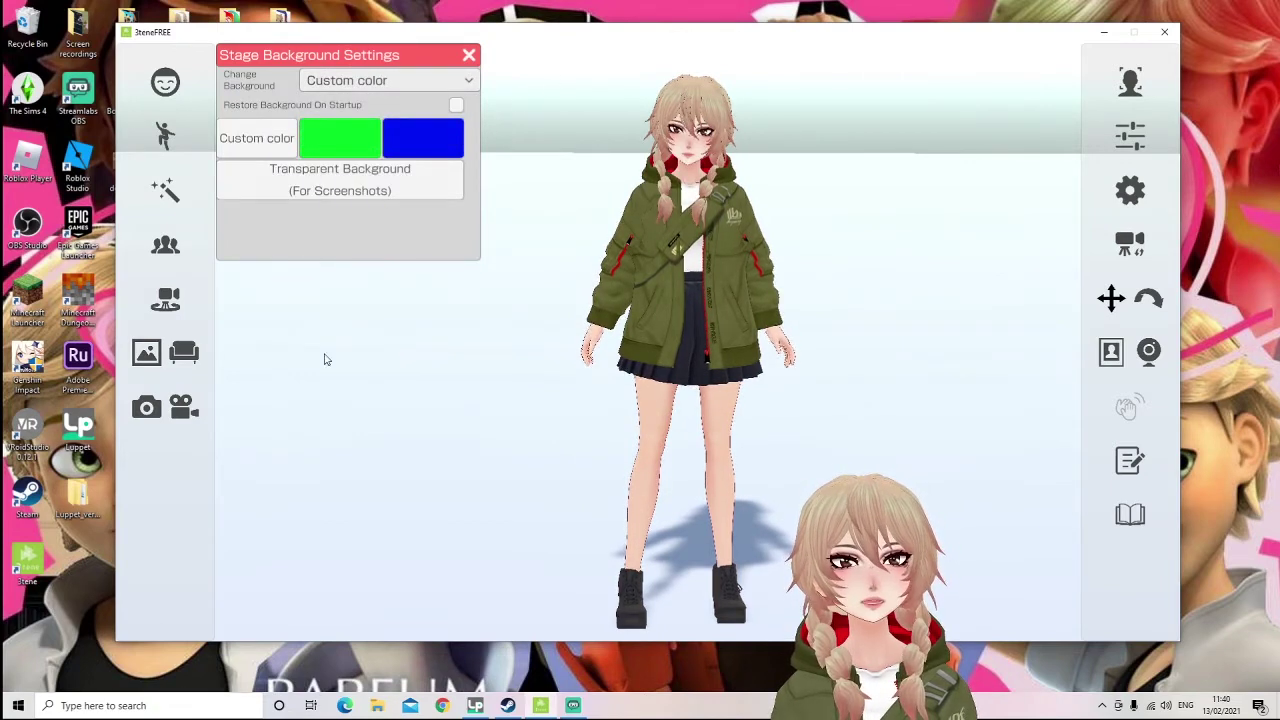
pyautogui.click(338, 145)
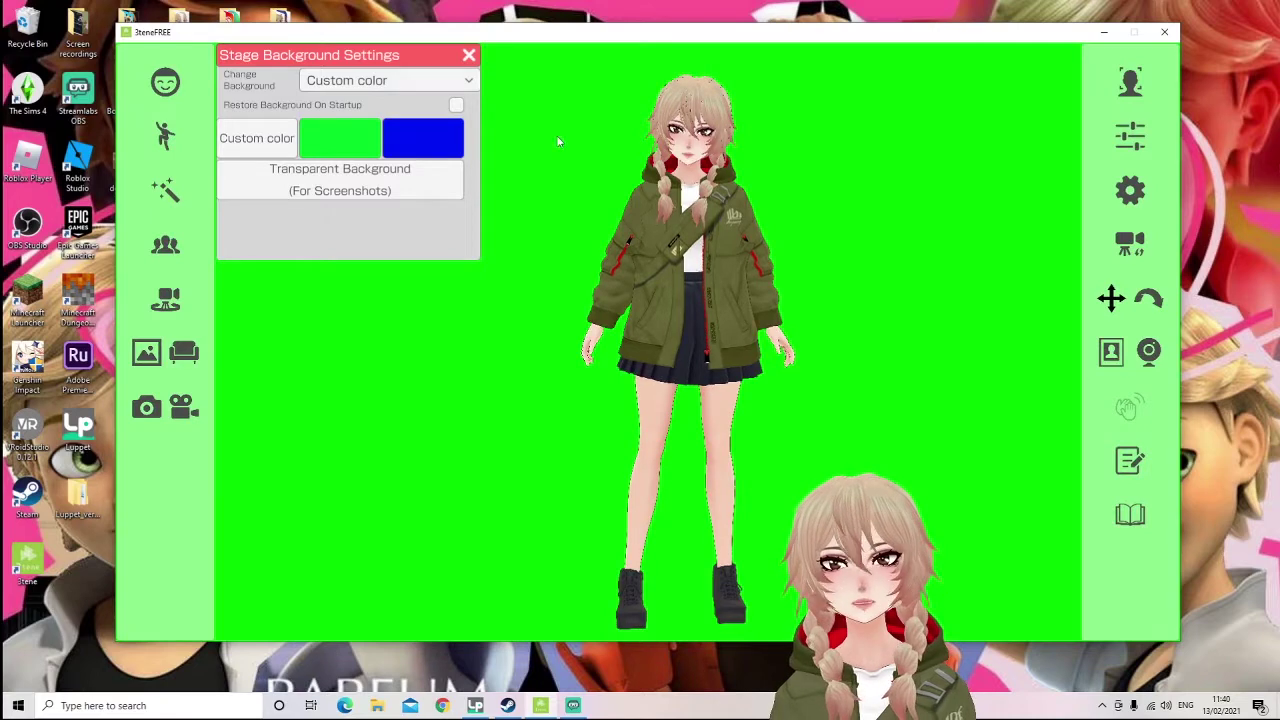
pyautogui.click(438, 148)
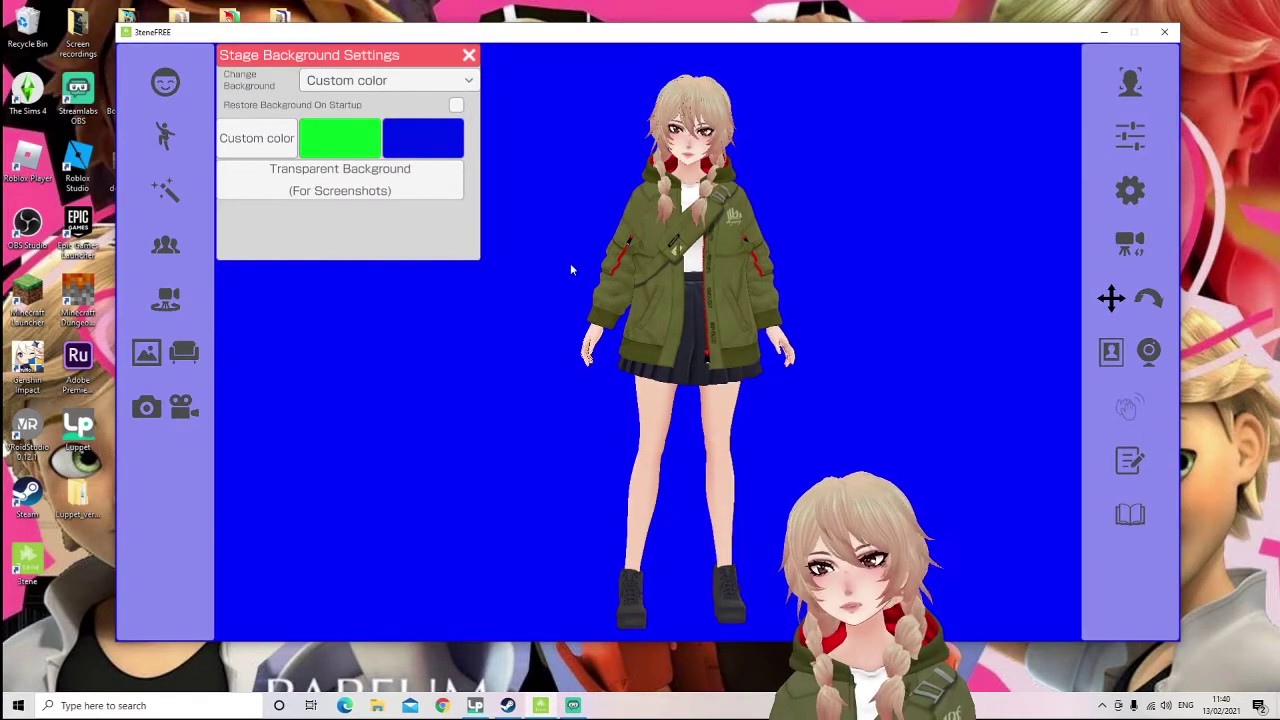
pyautogui.click(334, 194)
pyautogui.click(256, 138)
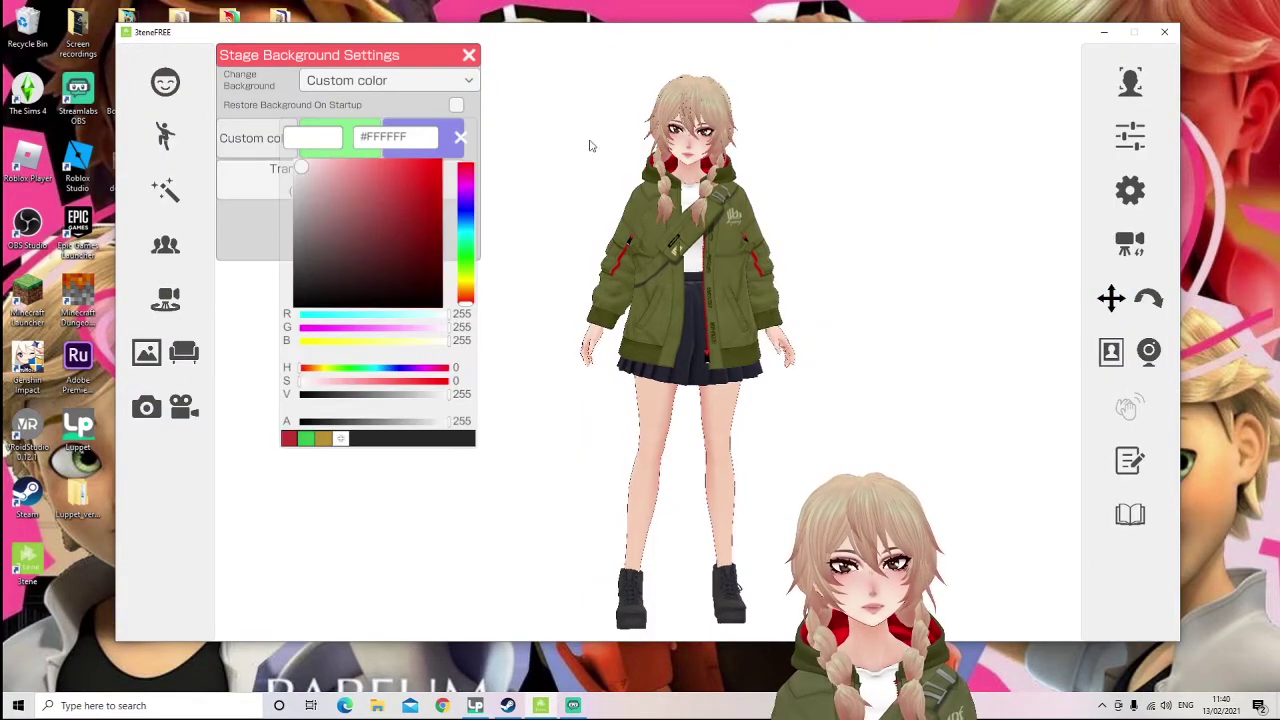
pyautogui.moveTo(410, 200); pyautogui.dragTo(278, 103)
pyautogui.click(266, 206)
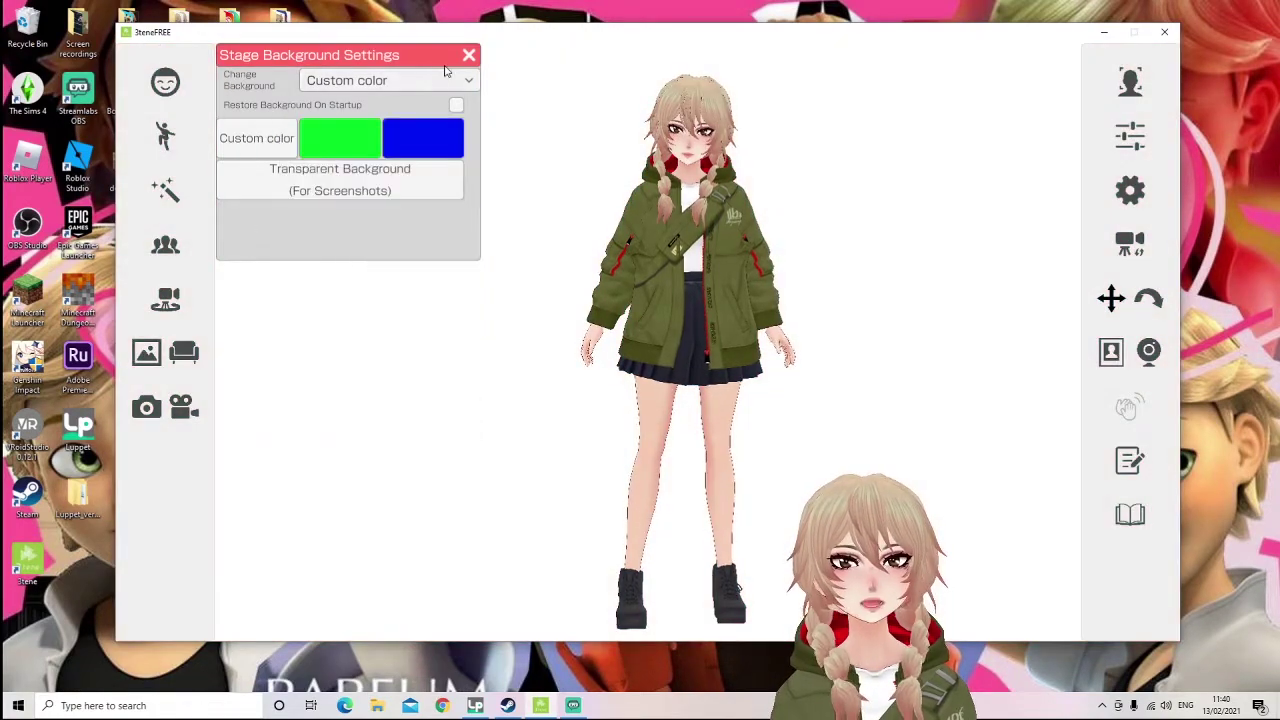
pyautogui.click(440, 82)
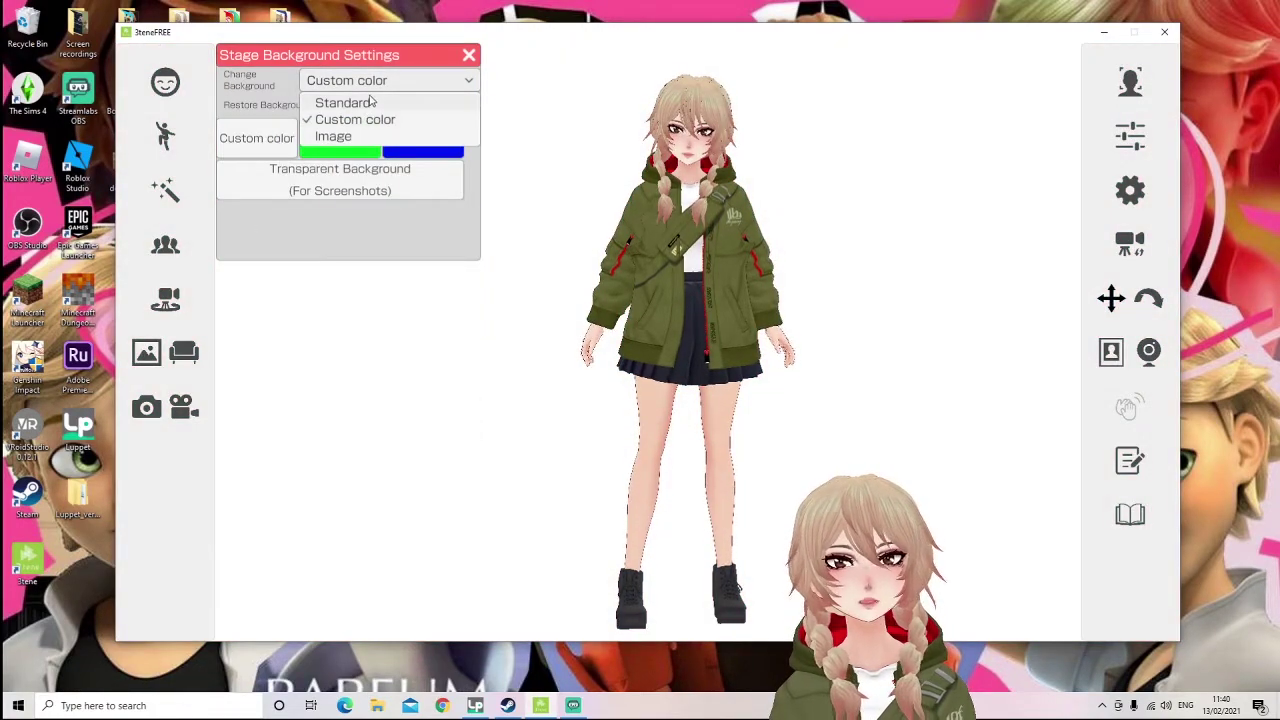
pyautogui.click(345, 102)
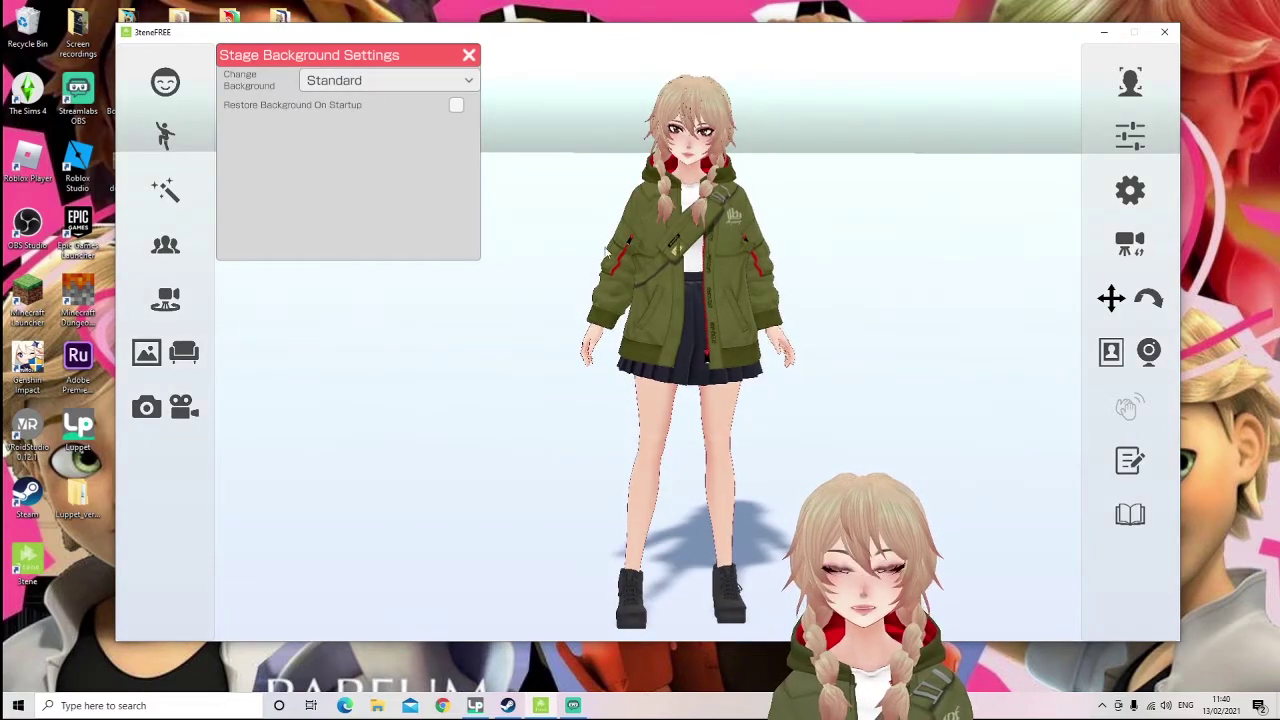
pyautogui.click(467, 56)
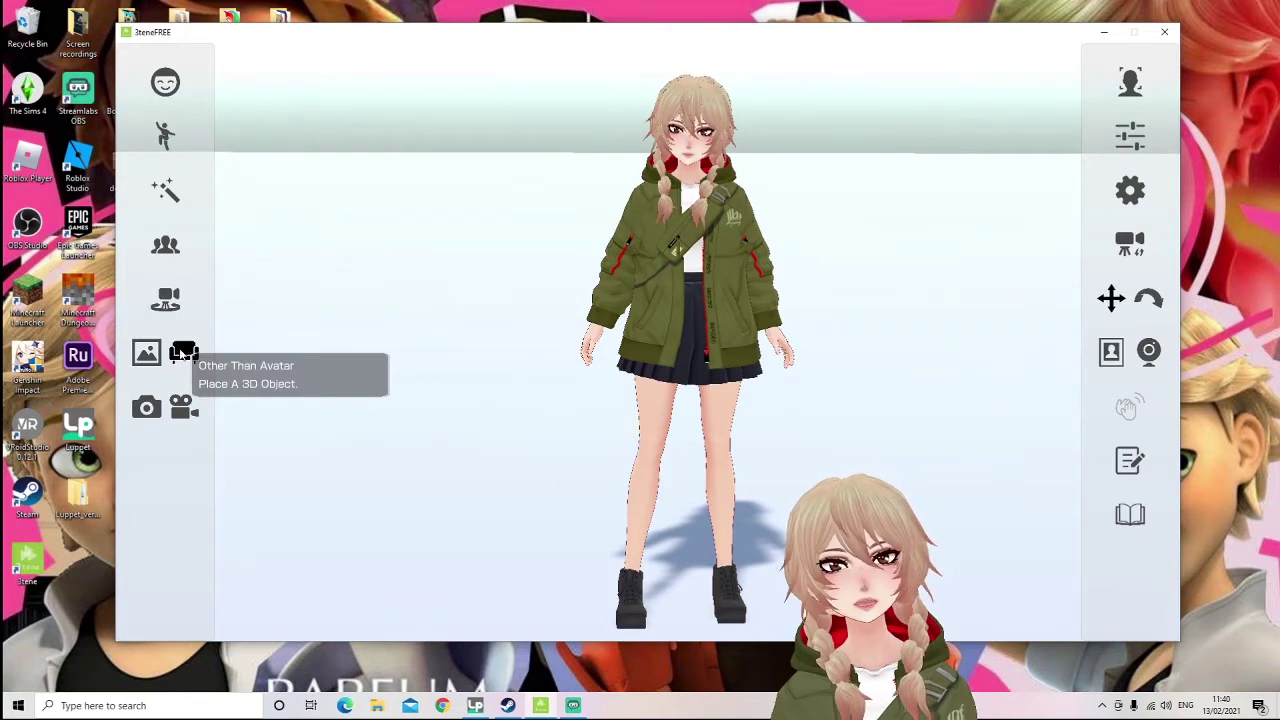
# - Glance at the 3D object placement options, then save a screenshot of the scene
pyautogui.click(184, 352)
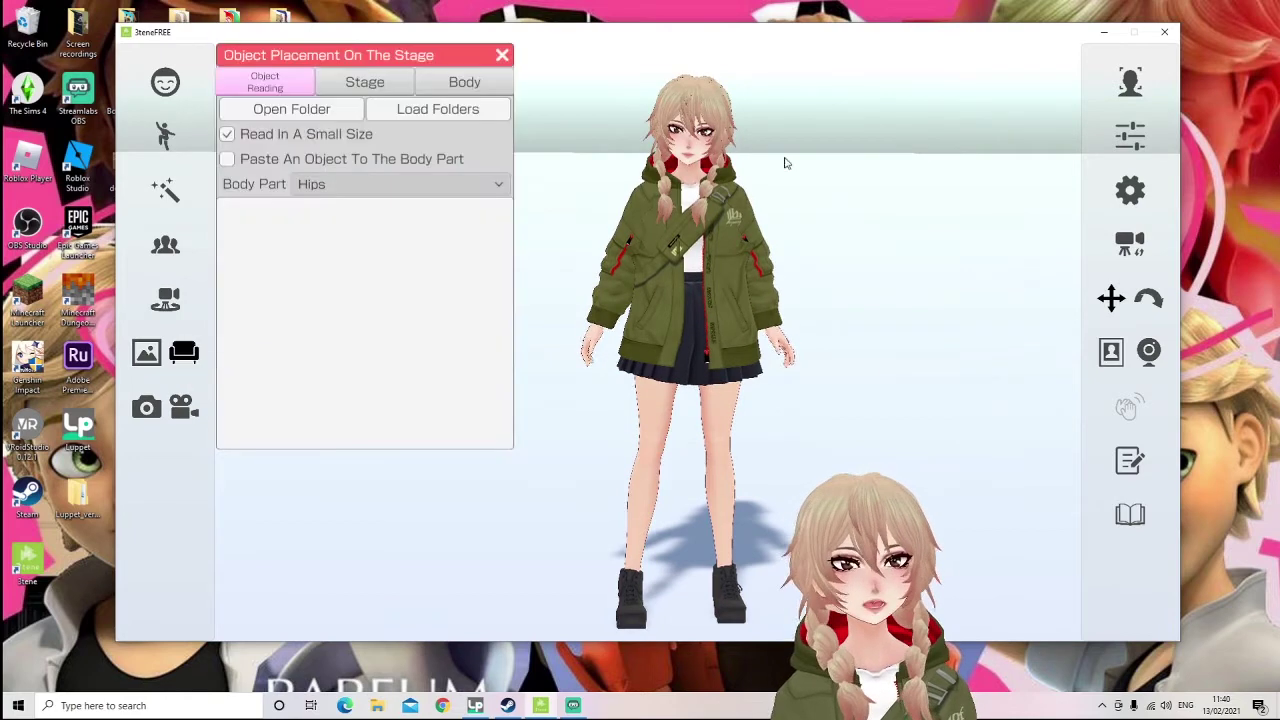
pyautogui.click(501, 56)
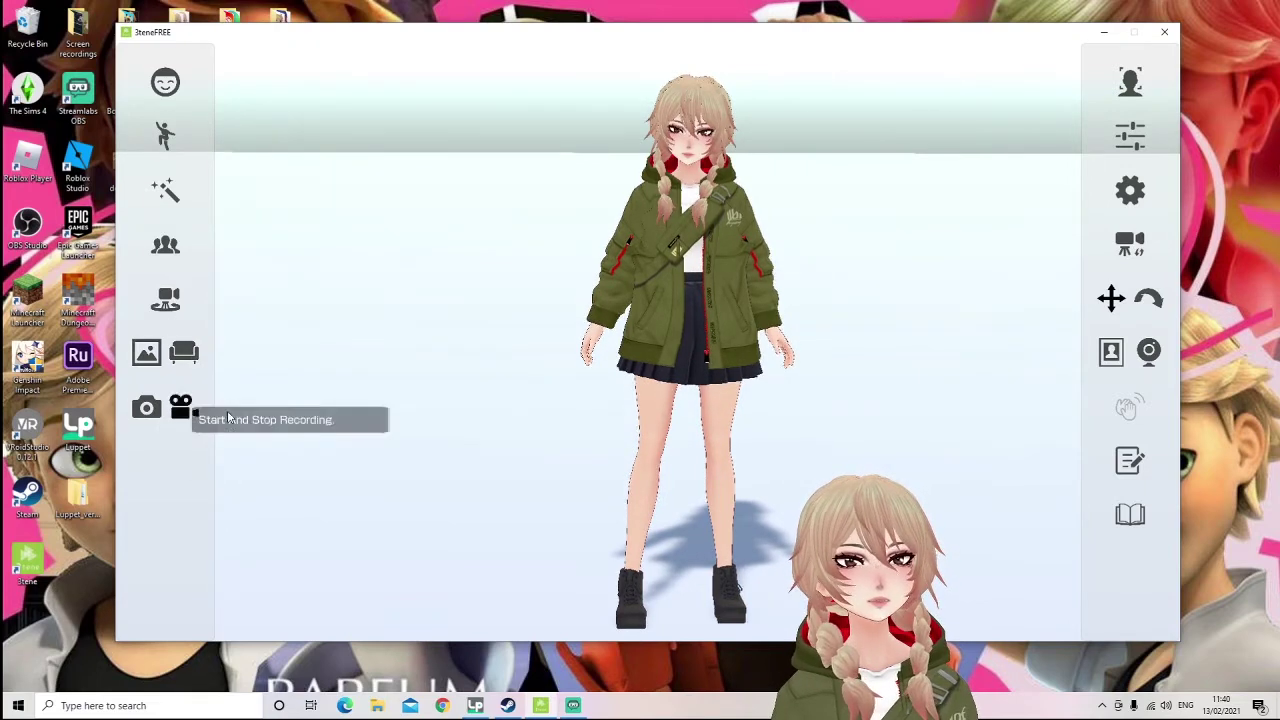
pyautogui.click(147, 413)
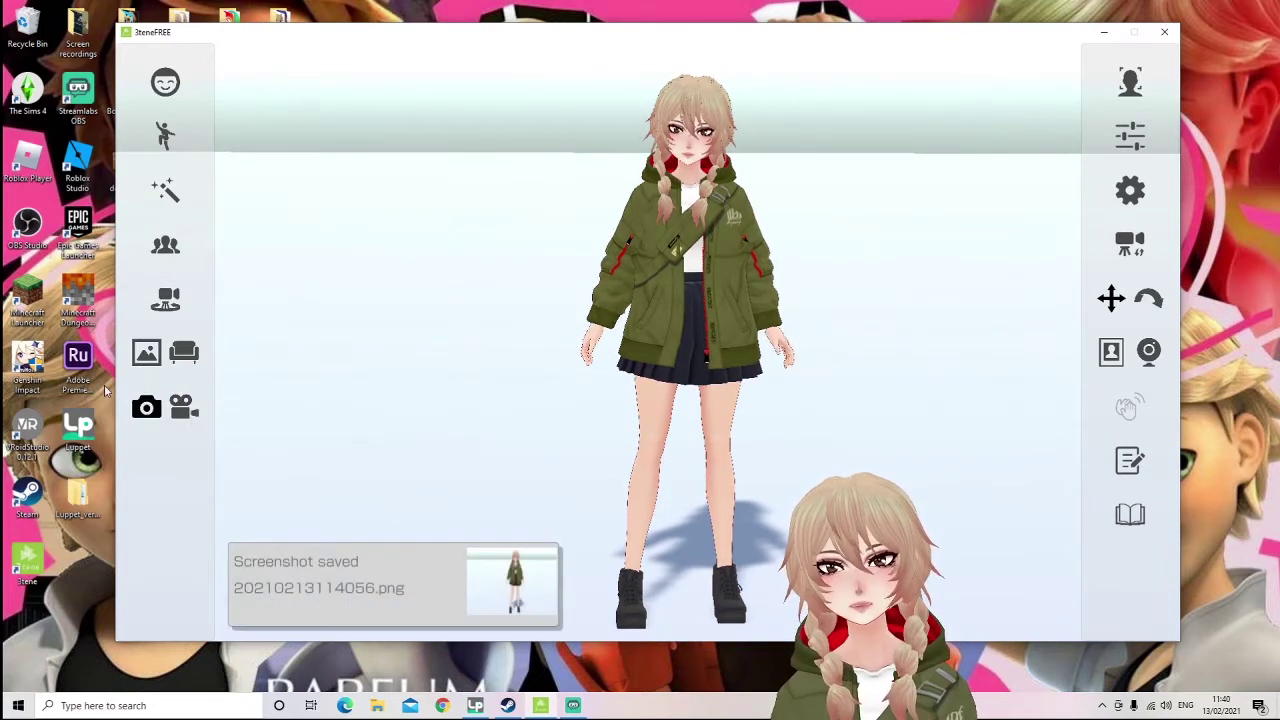
# - Start and stop a short video recording, then zoom in on the avatar's upper body
pyautogui.click(181, 409)
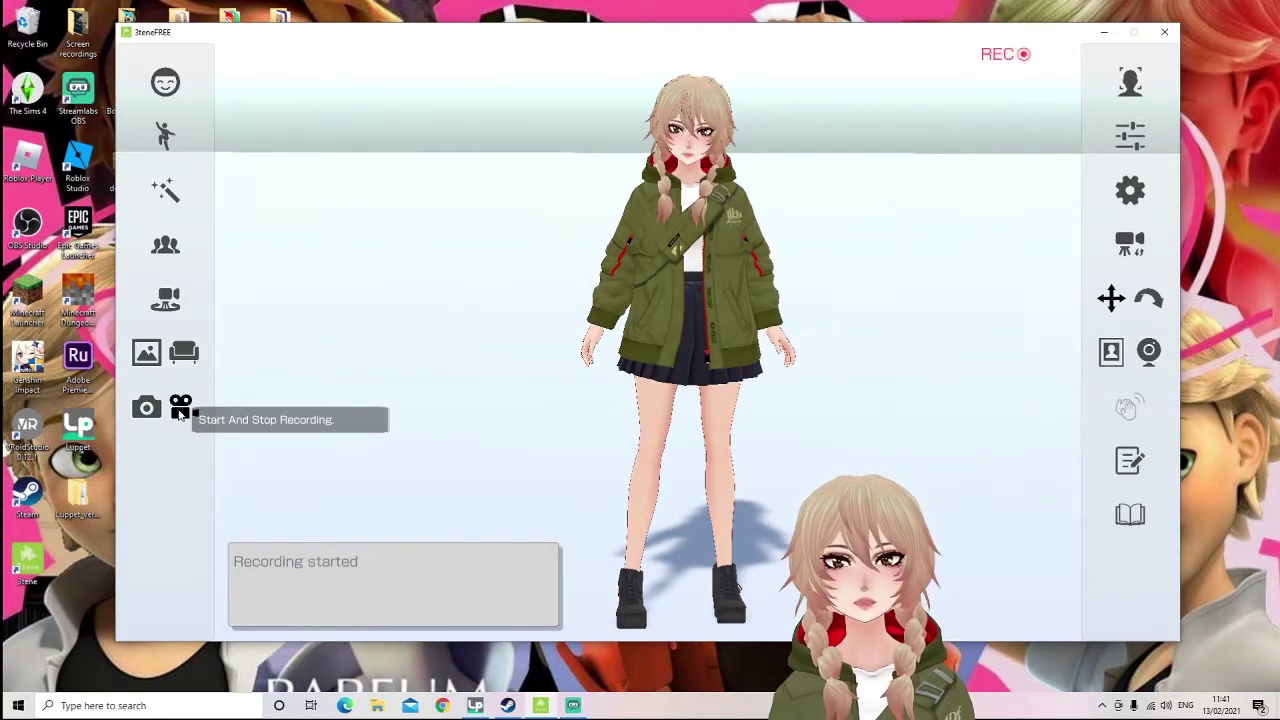
pyautogui.click(180, 412)
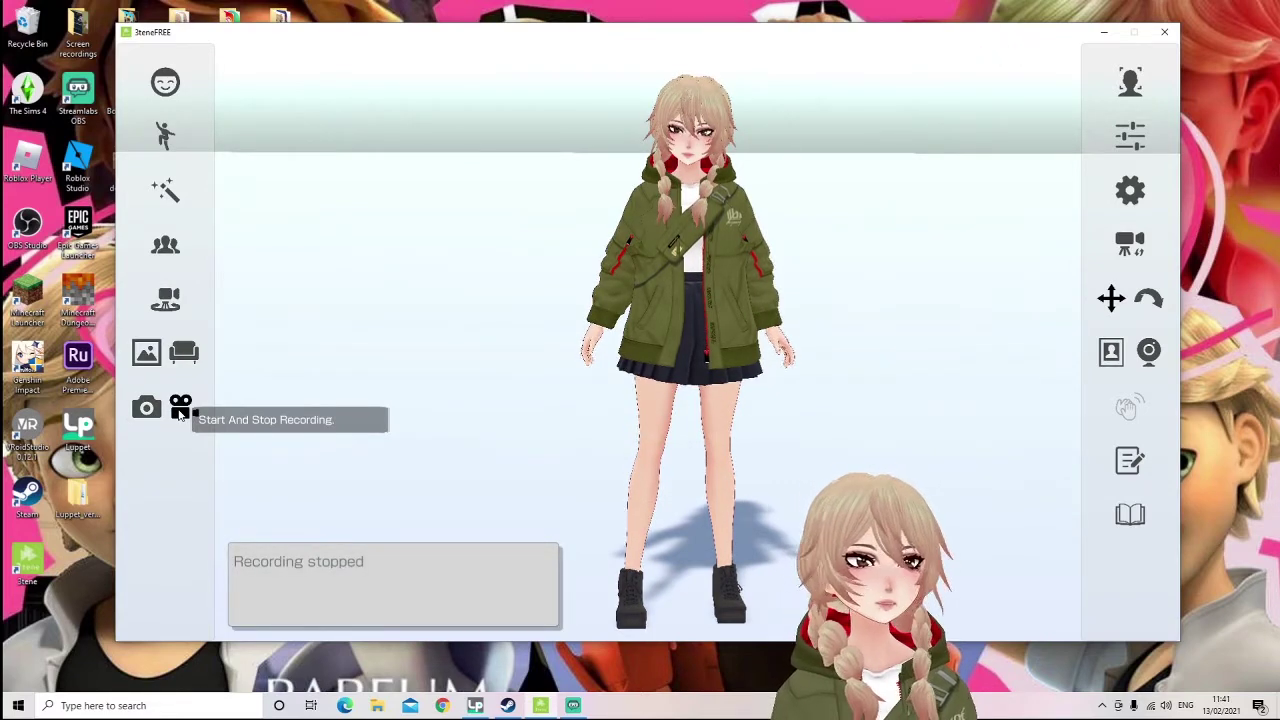
pyautogui.scroll(3, 180, 412)
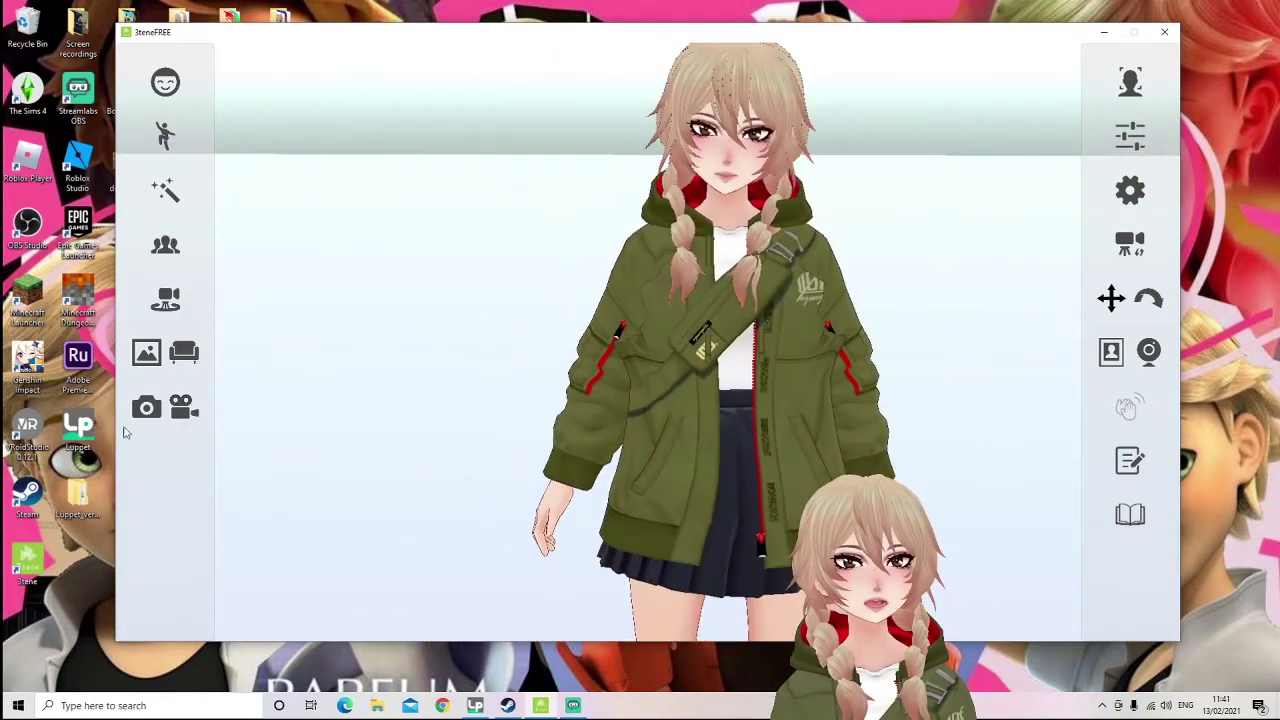
# - Browse the Pictures\3tene screenshots and Videos\3tene recordings in File Explorer, then switch back to 3tene
pyautogui.click(377, 705)
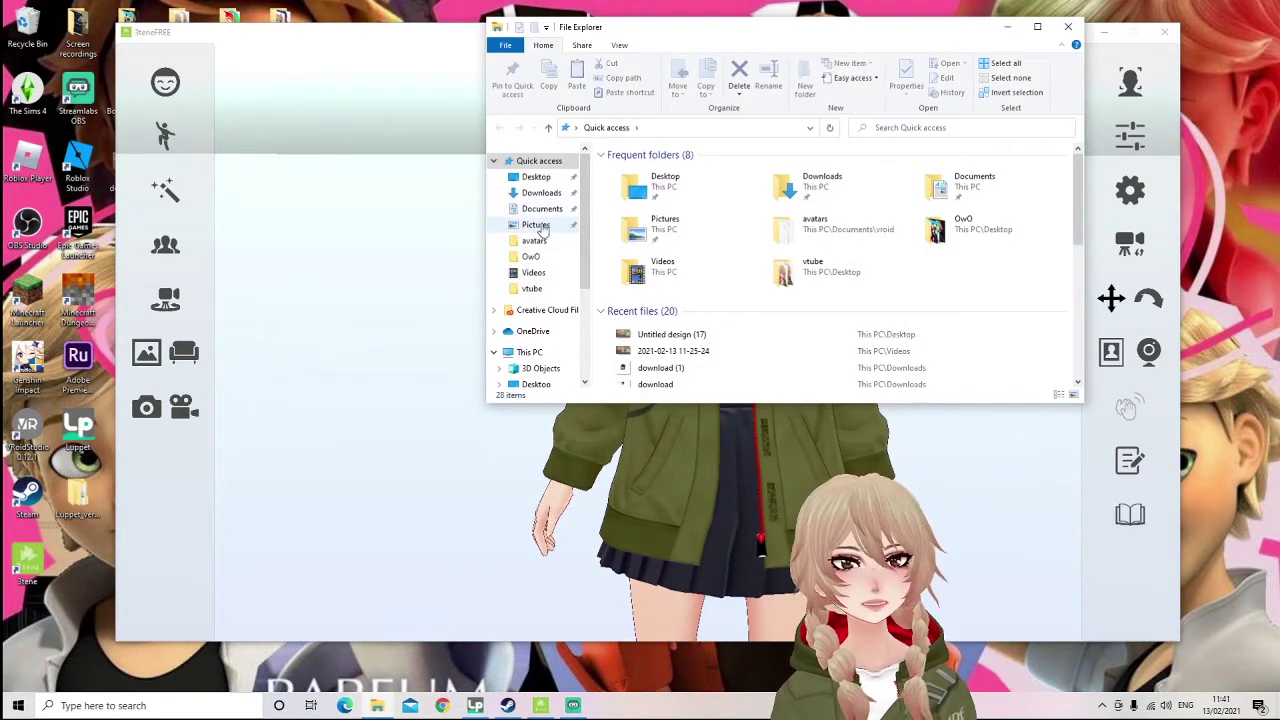
pyautogui.click(537, 225)
pyautogui.click(635, 195)
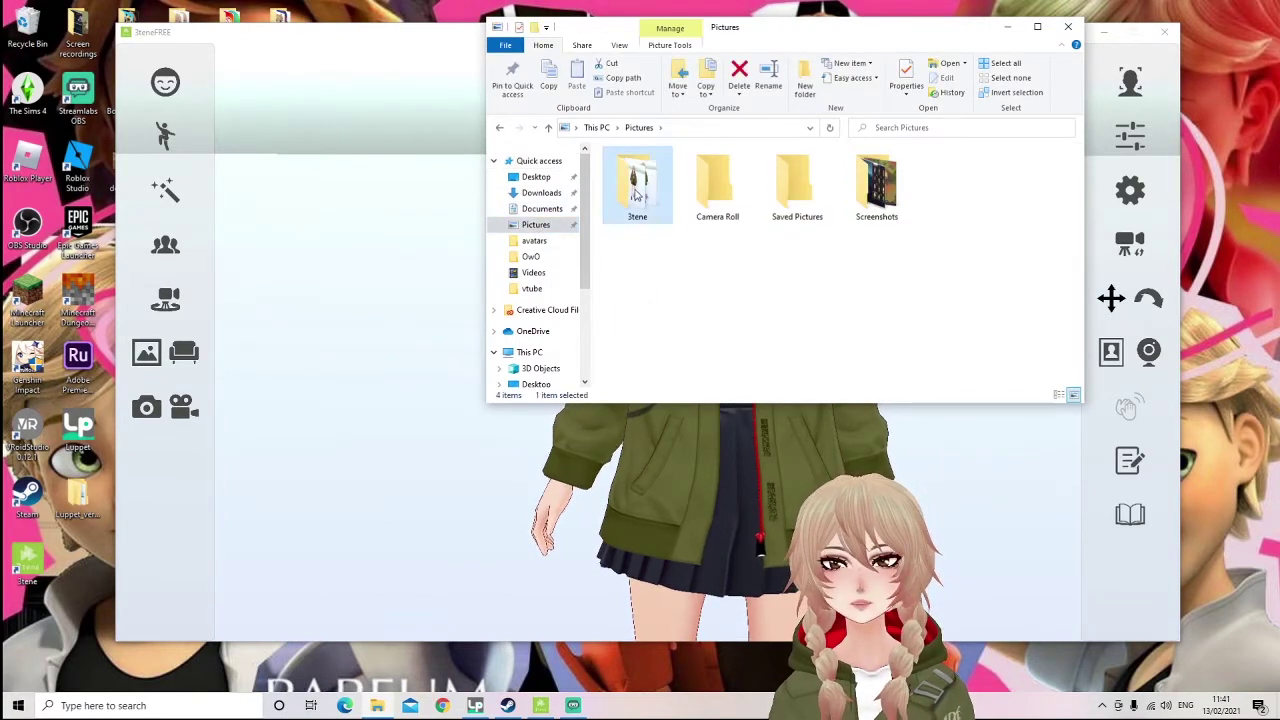
pyautogui.doubleClick(635, 195)
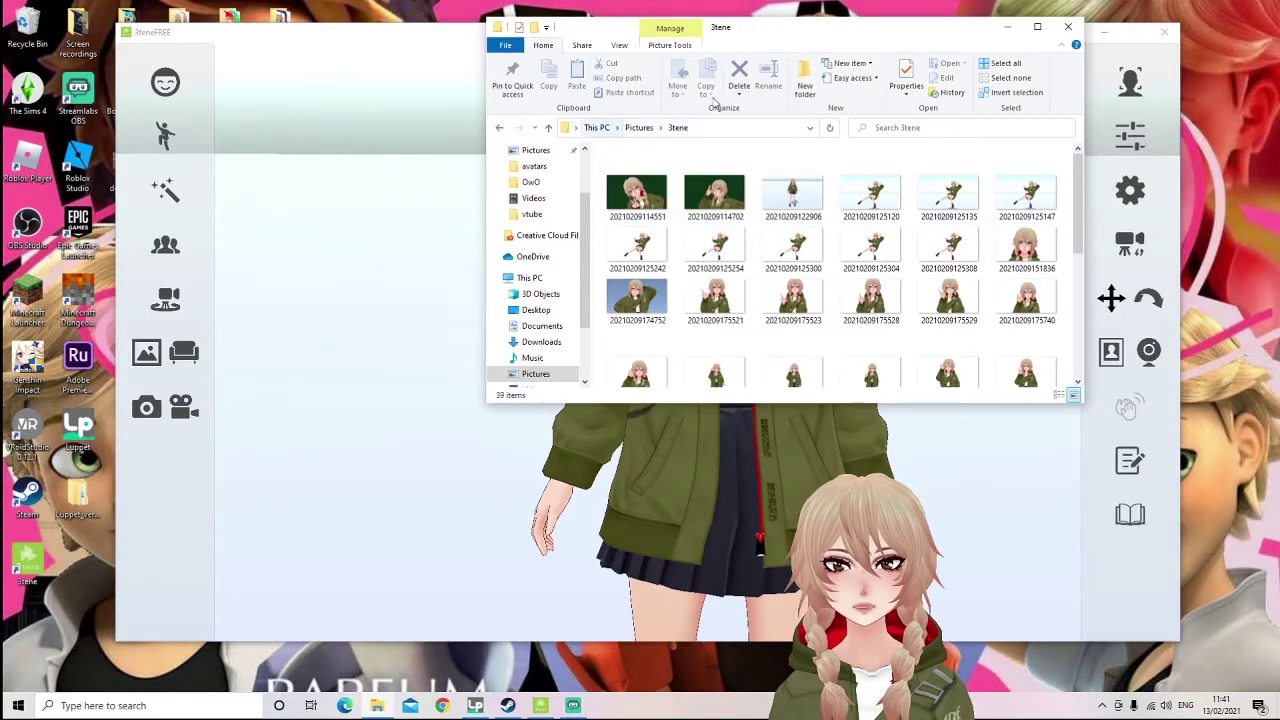
pyautogui.click(499, 127)
pyautogui.click(535, 273)
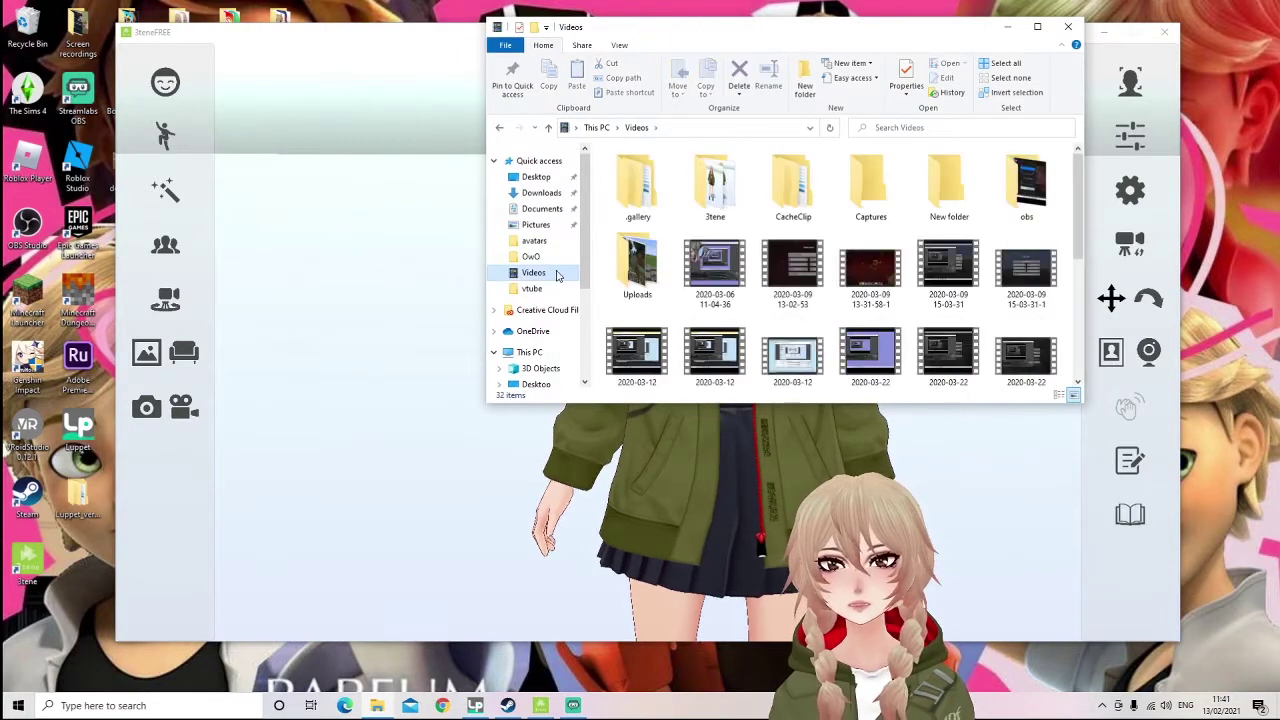
pyautogui.doubleClick(722, 201)
pyautogui.click(1130, 82)
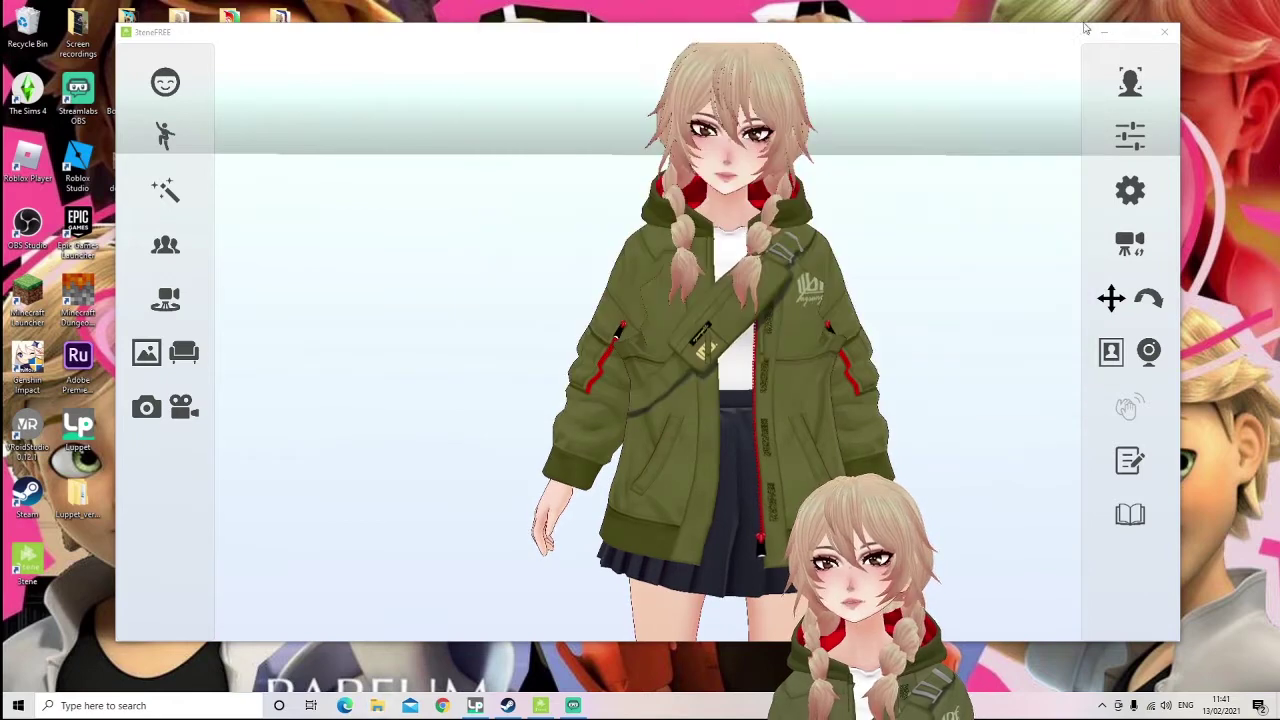
pyautogui.click(1130, 82)
pyautogui.click(842, 250)
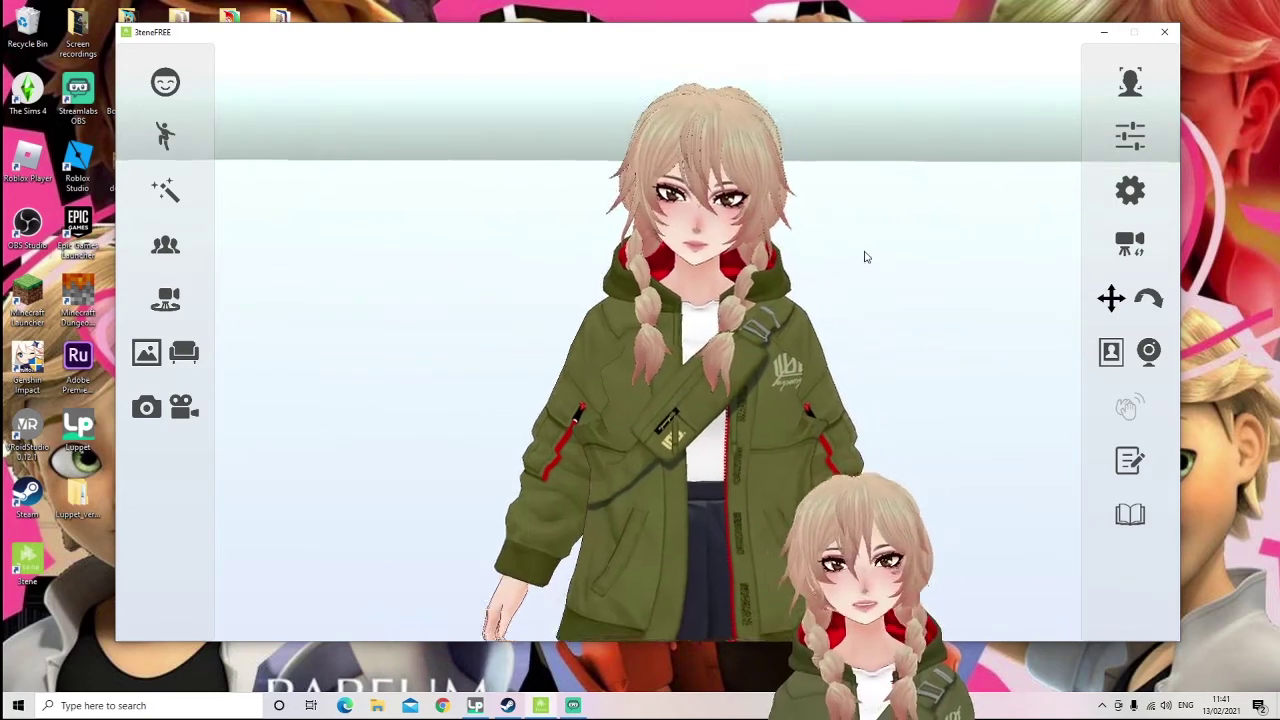
pyautogui.click(1130, 82)
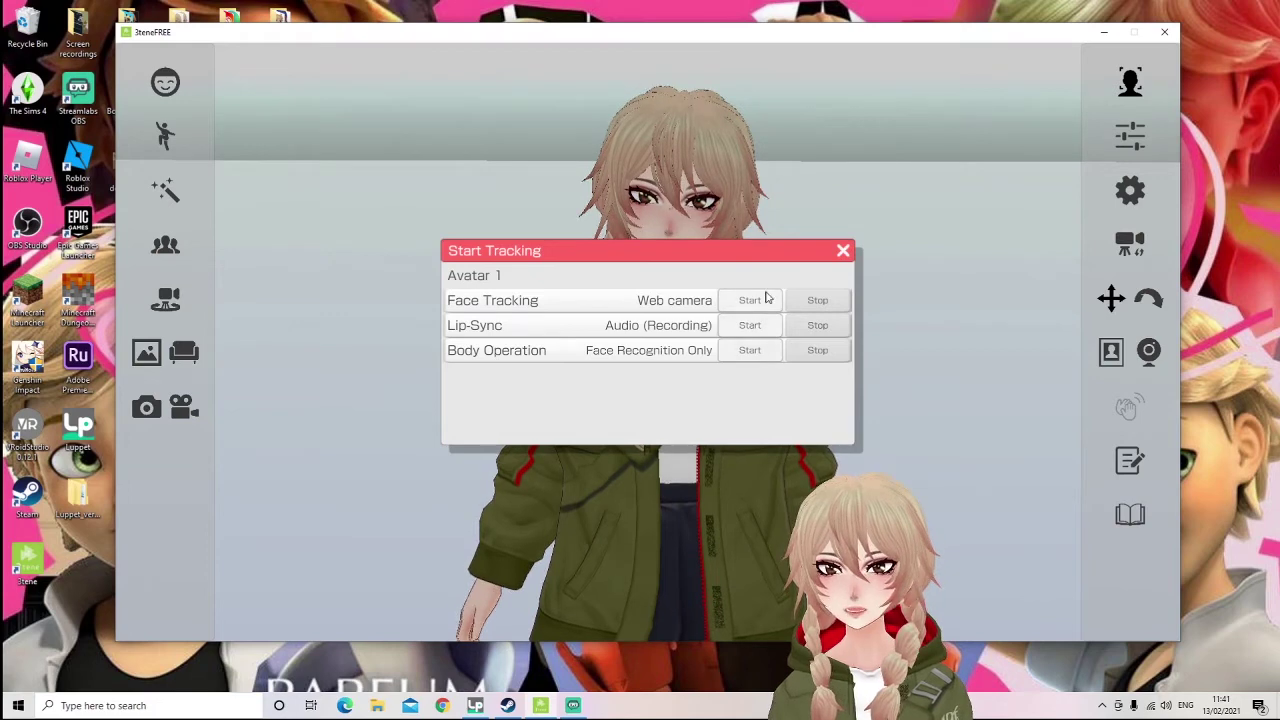
pyautogui.click(849, 253)
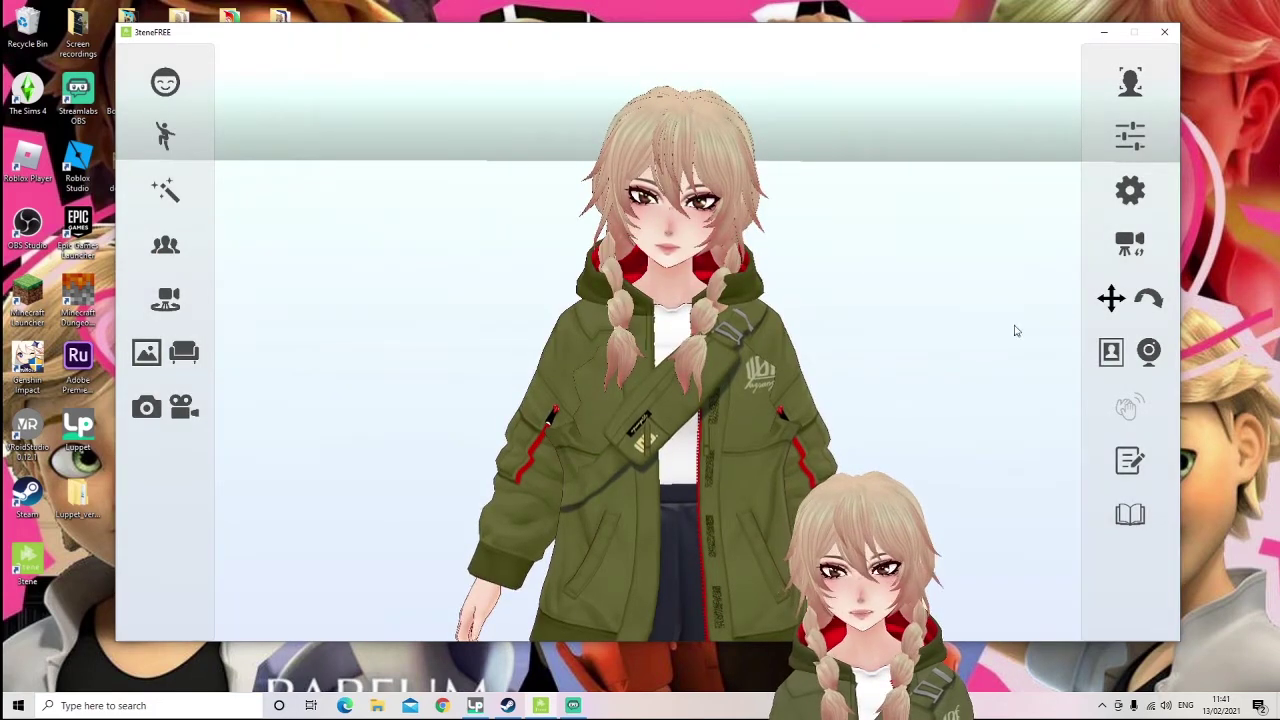
pyautogui.click(1130, 82)
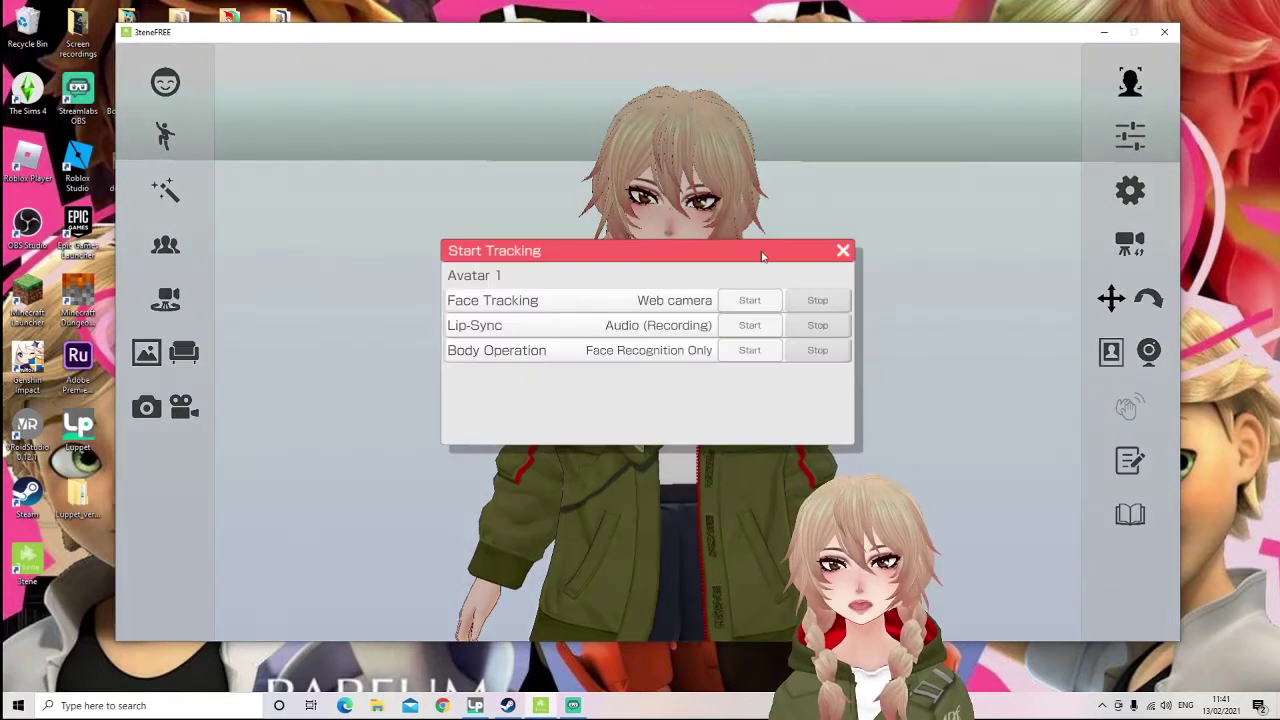
pyautogui.click(845, 251)
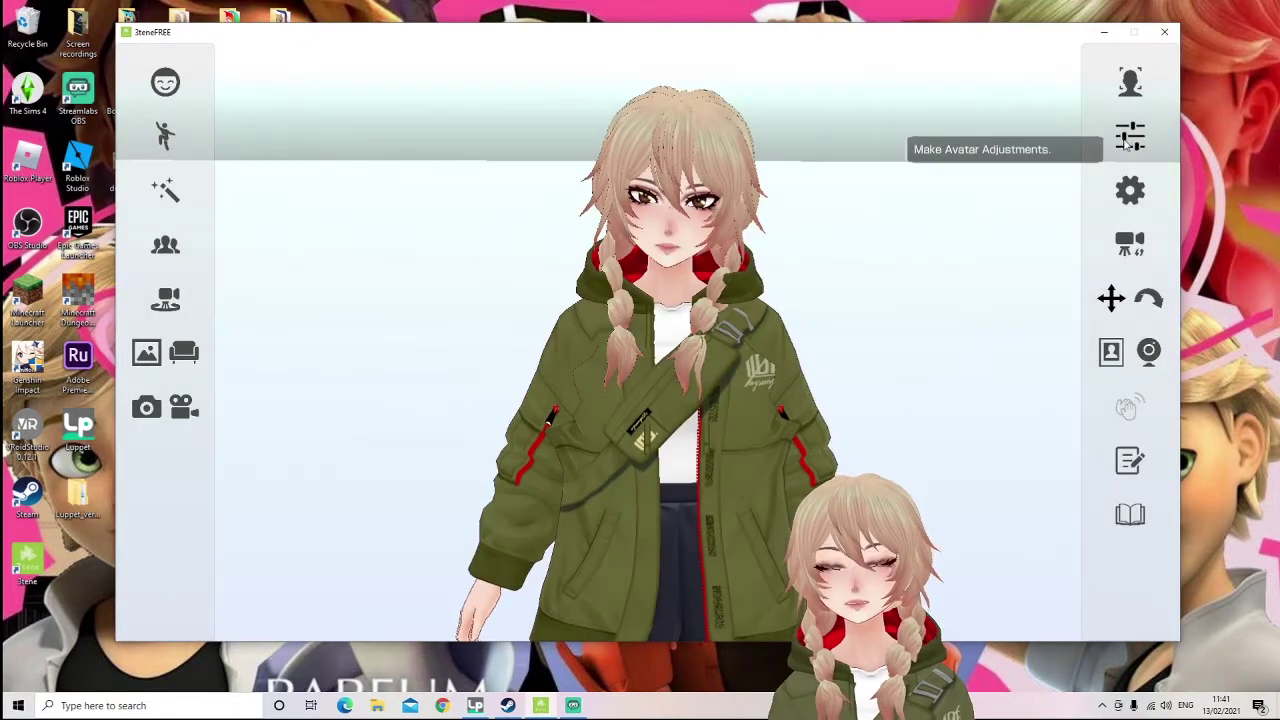
pyautogui.click(1128, 140)
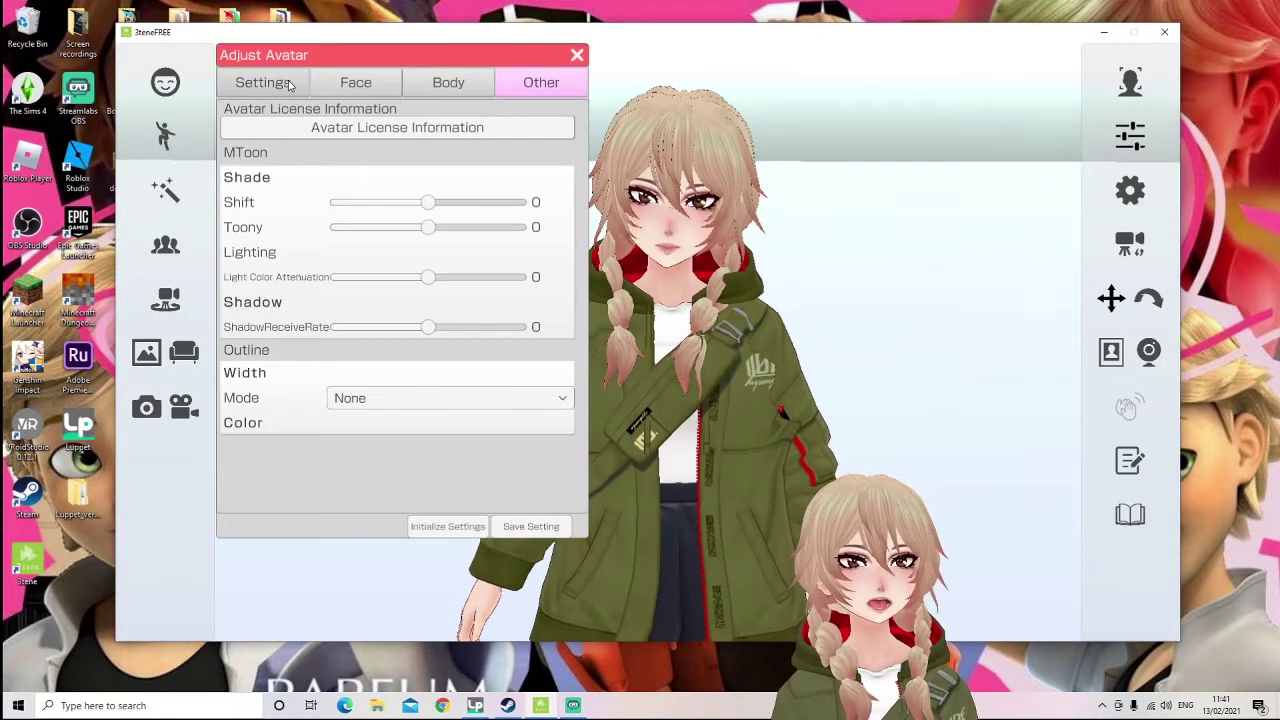
pyautogui.click(289, 86)
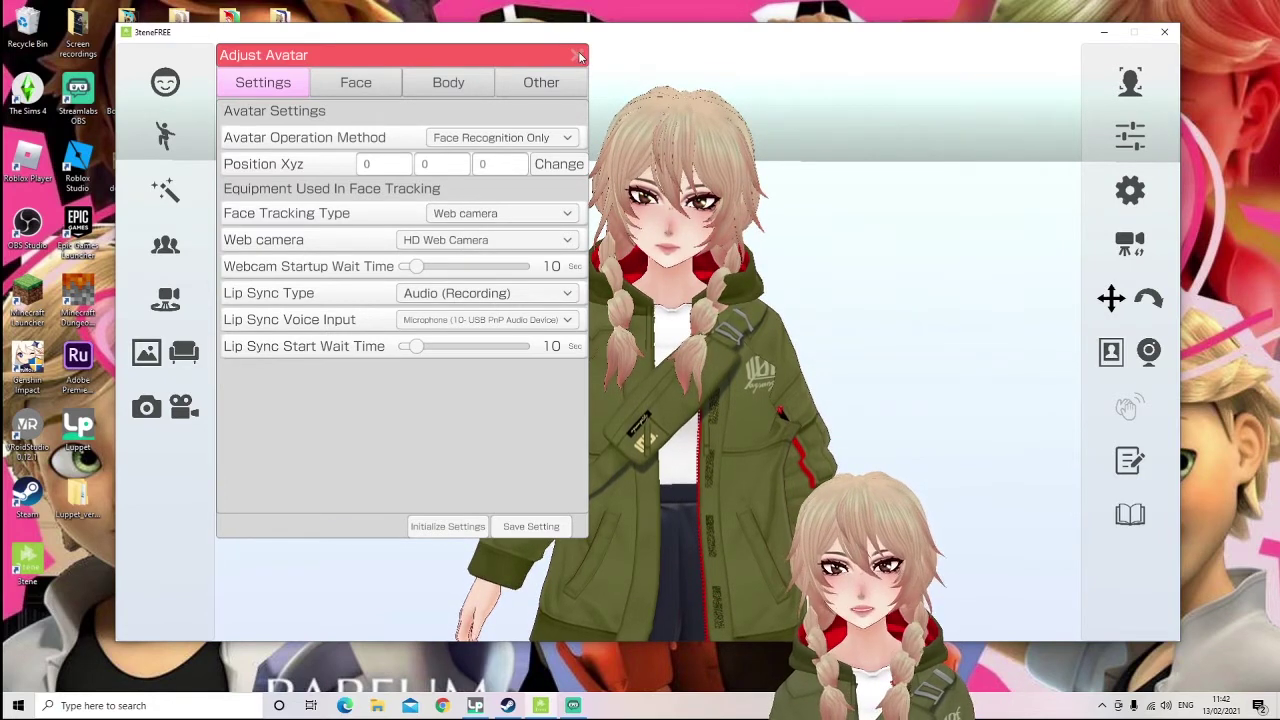
pyautogui.moveTo(571, 56); pyautogui.dragTo(617, 64)
pyautogui.click(401, 89)
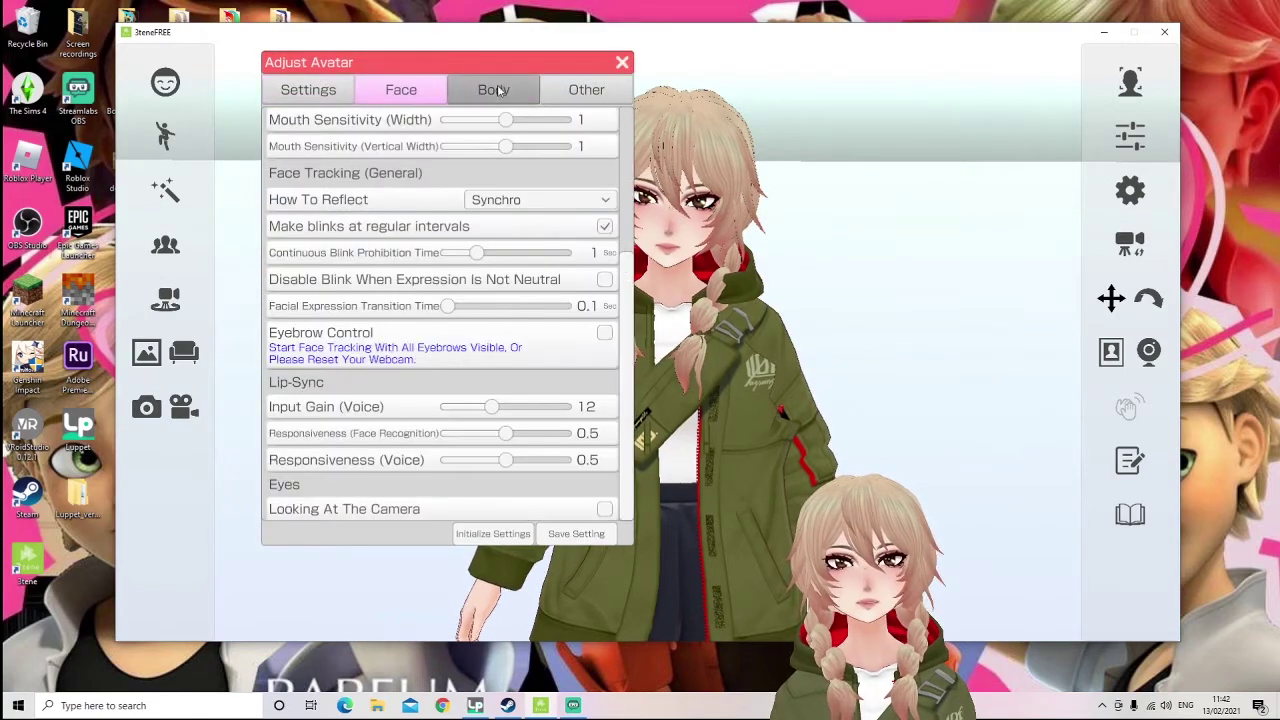
pyautogui.click(493, 89)
pyautogui.click(621, 63)
pyautogui.click(1130, 190)
pyautogui.click(262, 114)
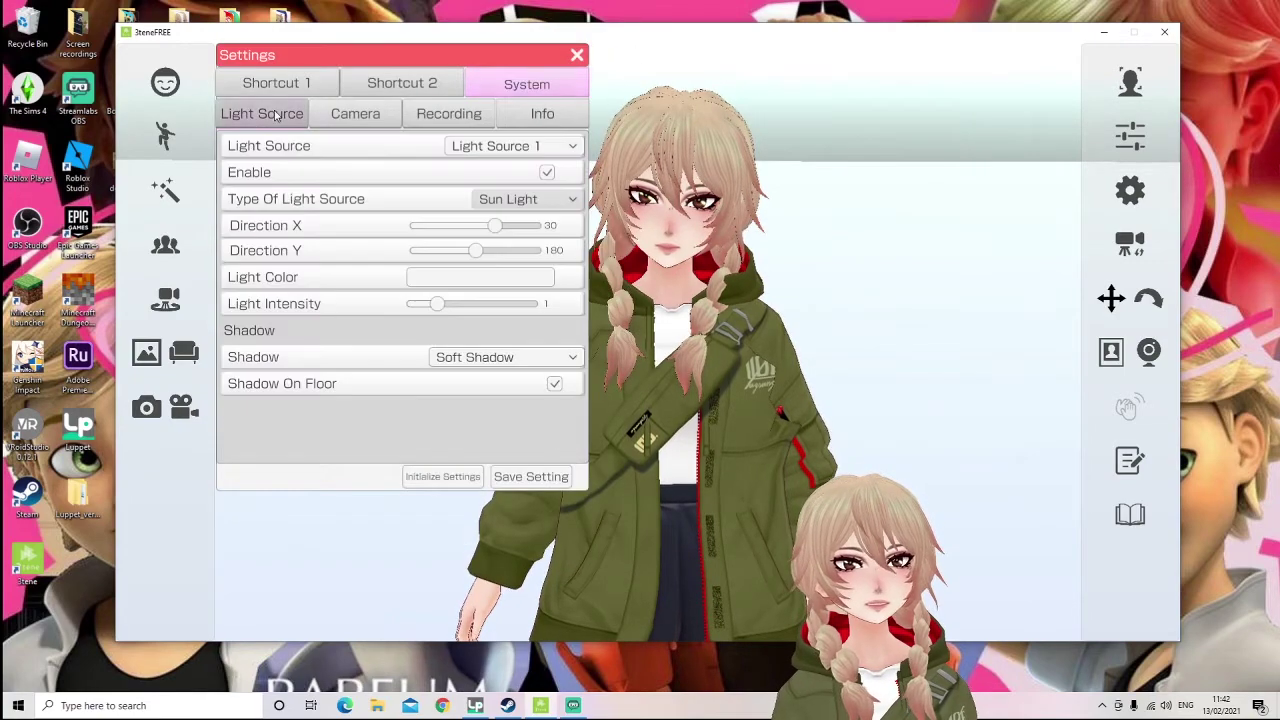
pyautogui.click(277, 83)
pyautogui.click(262, 114)
pyautogui.click(402, 83)
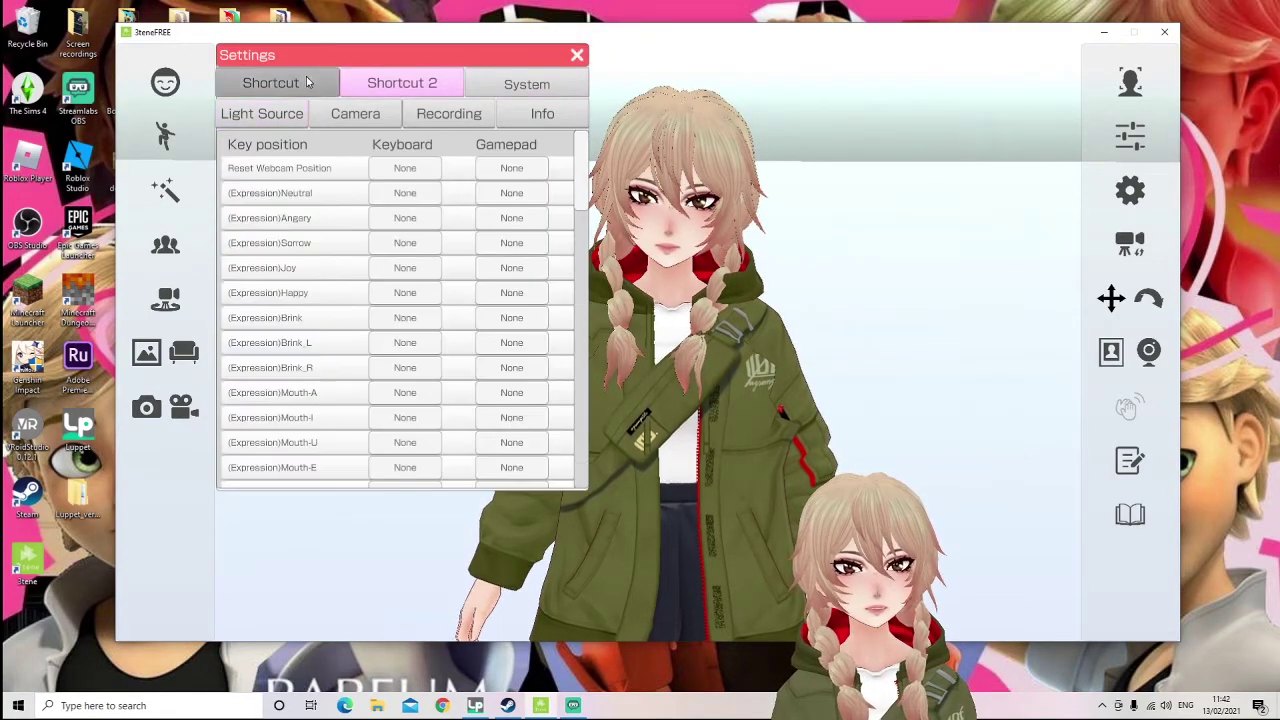
pyautogui.click(277, 83)
pyautogui.scroll(-1, 309, 266)
pyautogui.click(416, 86)
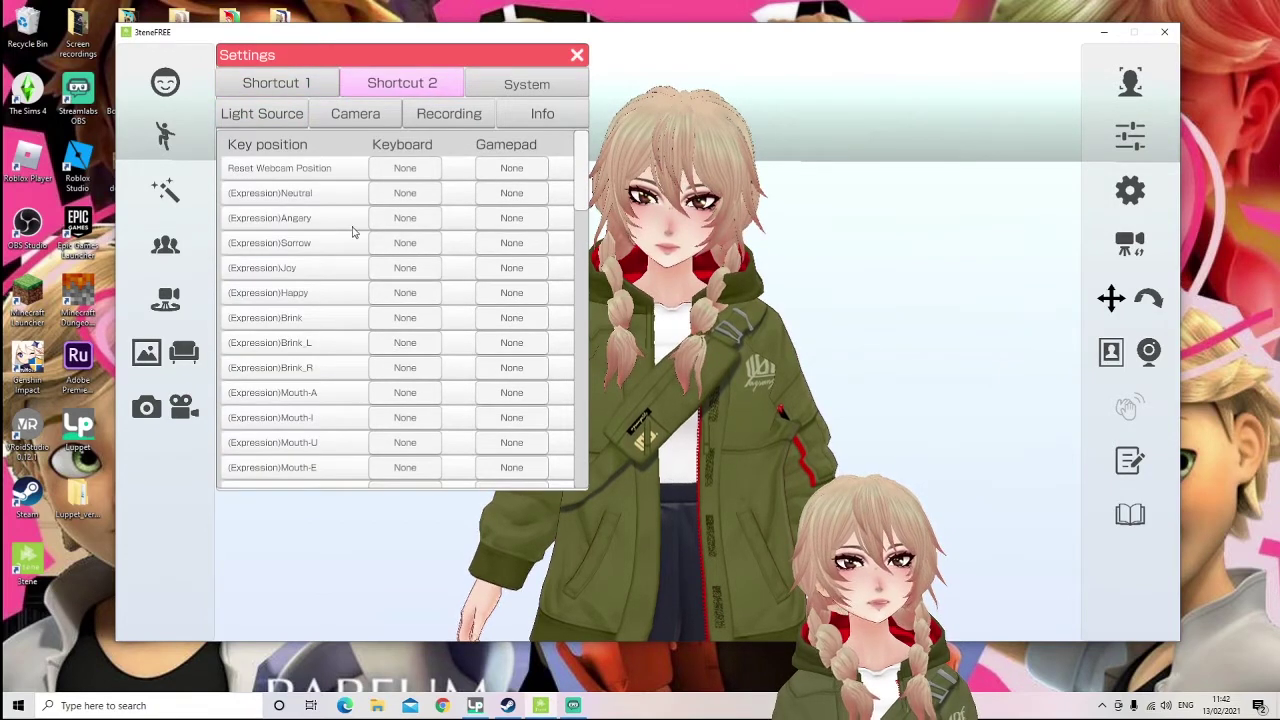
pyautogui.click(515, 88)
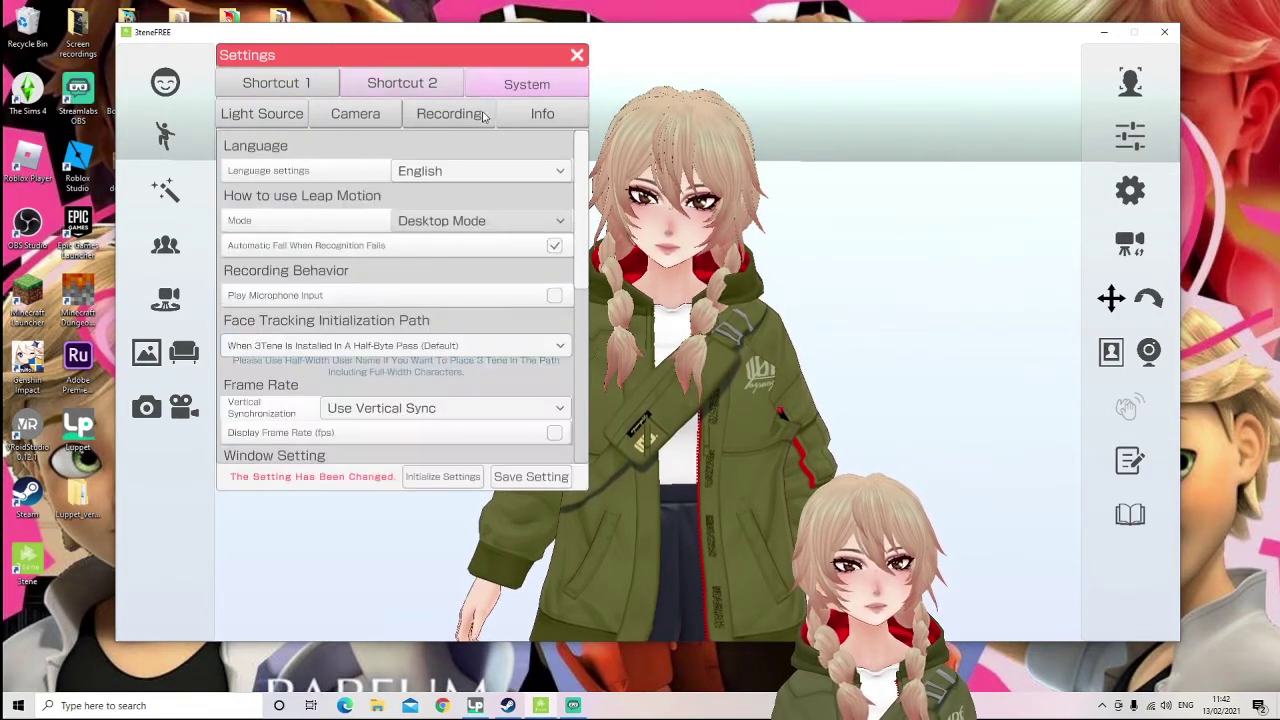
pyautogui.click(486, 114)
pyautogui.click(392, 116)
pyautogui.click(577, 54)
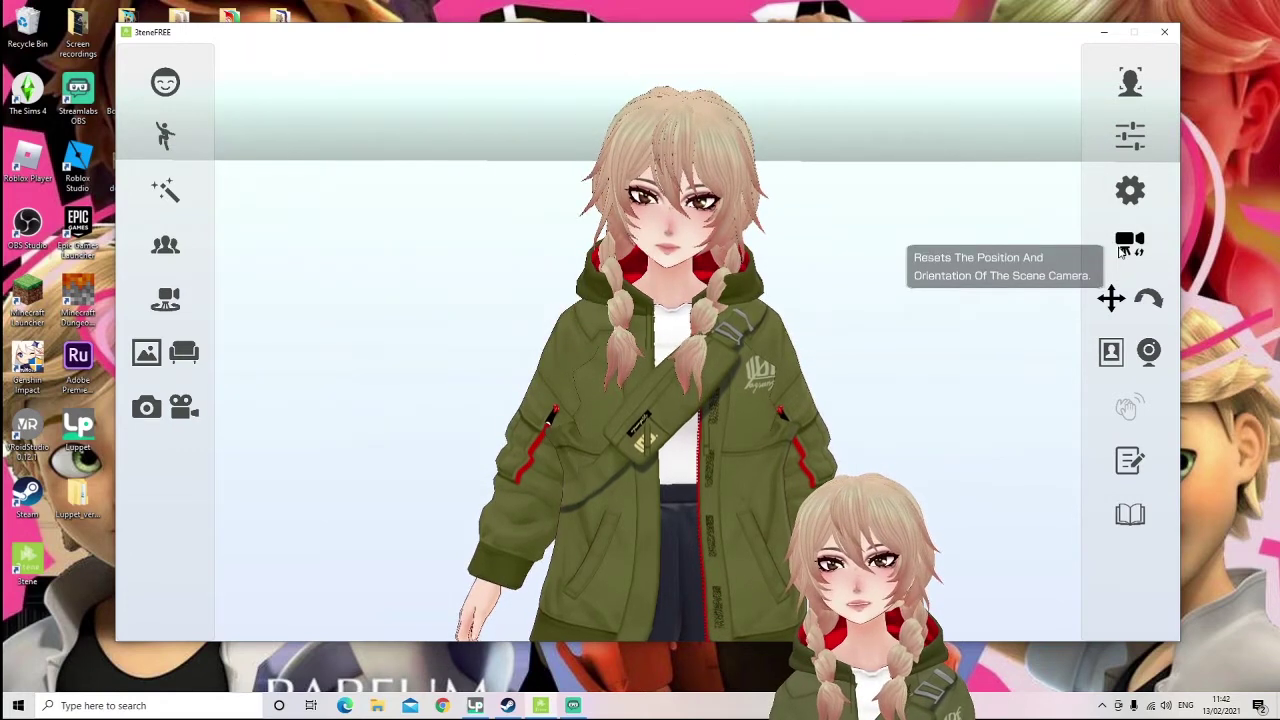
# - Reset the scene camera to a full-body view of the avatar
pyautogui.click(1128, 243)
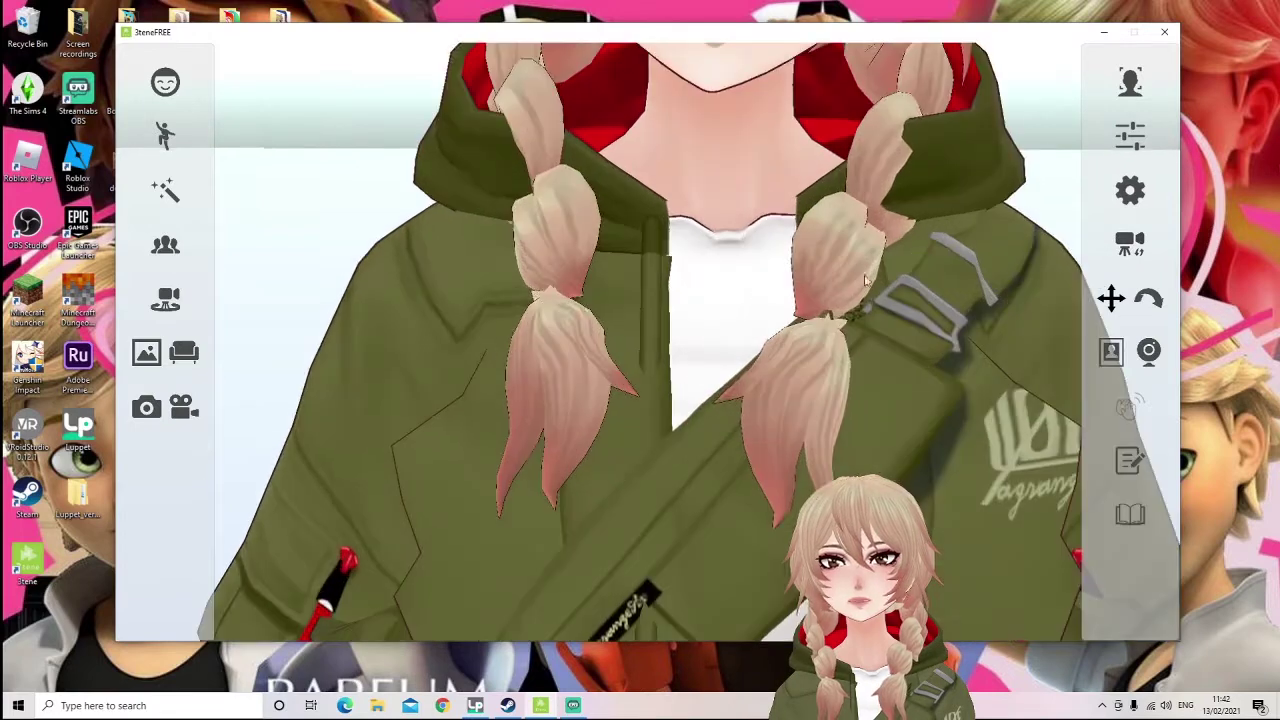
pyautogui.click(1128, 243)
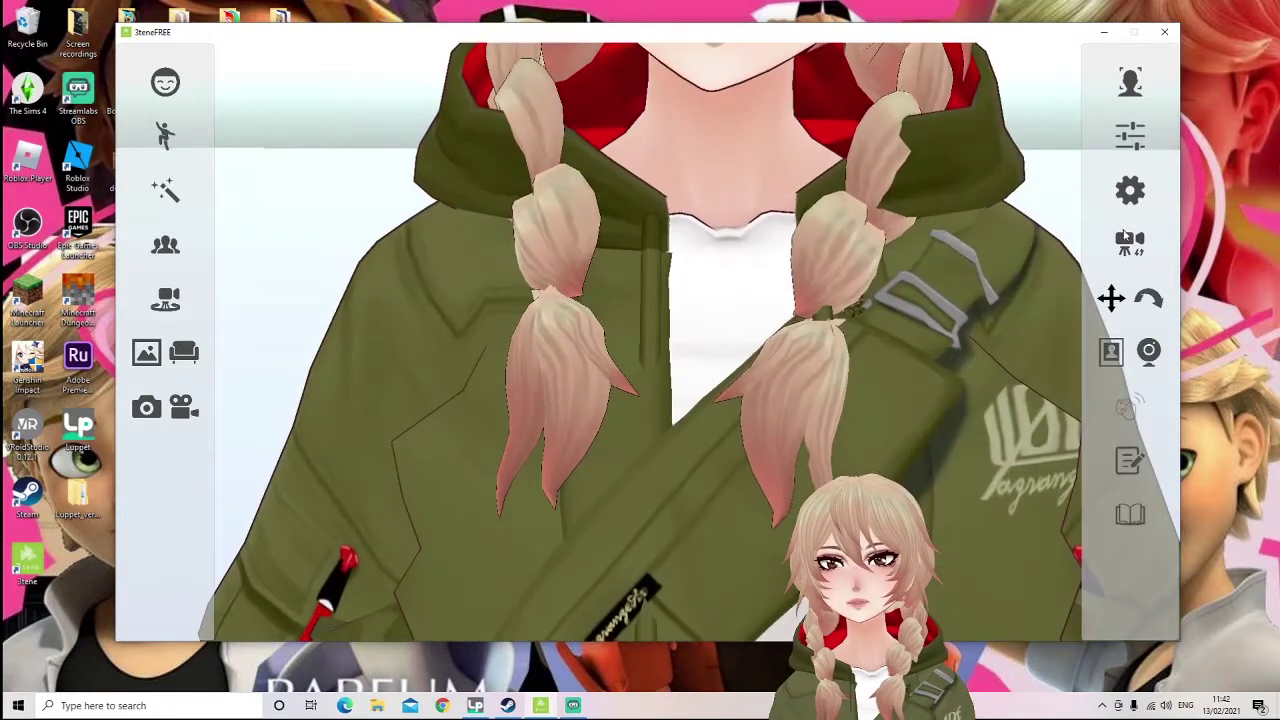
pyautogui.click(1128, 243)
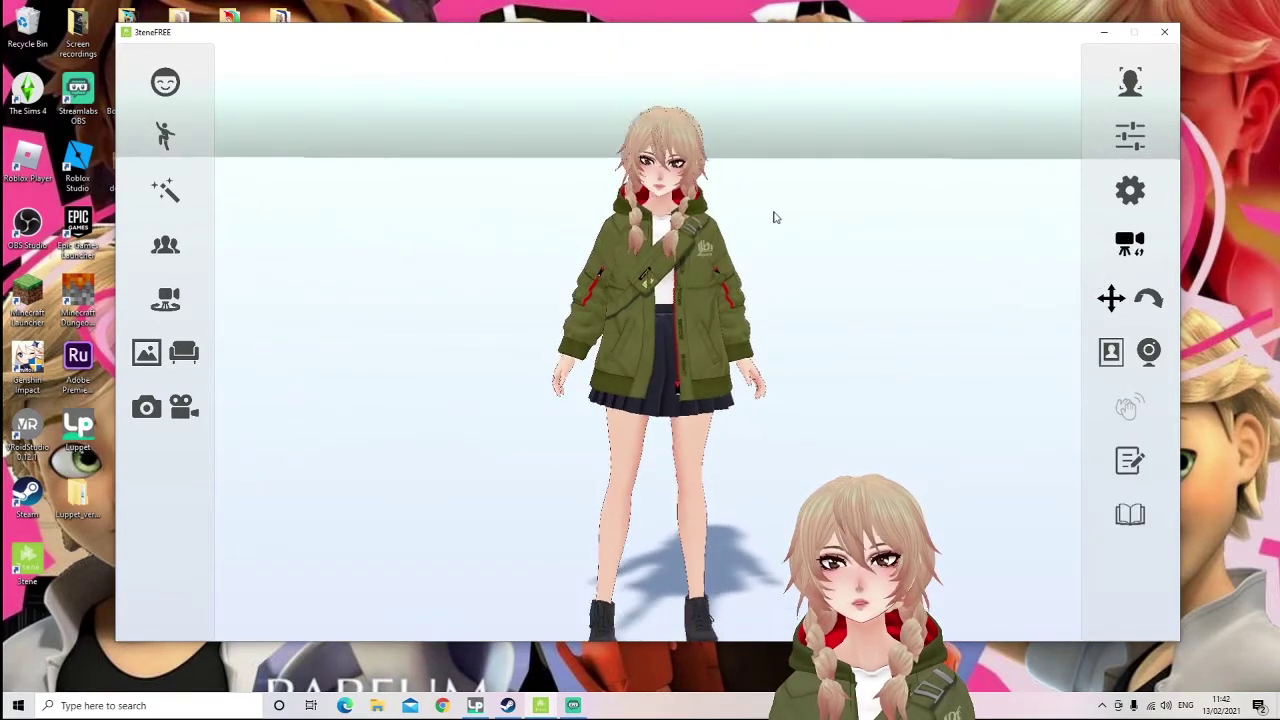
pyautogui.click(1128, 243)
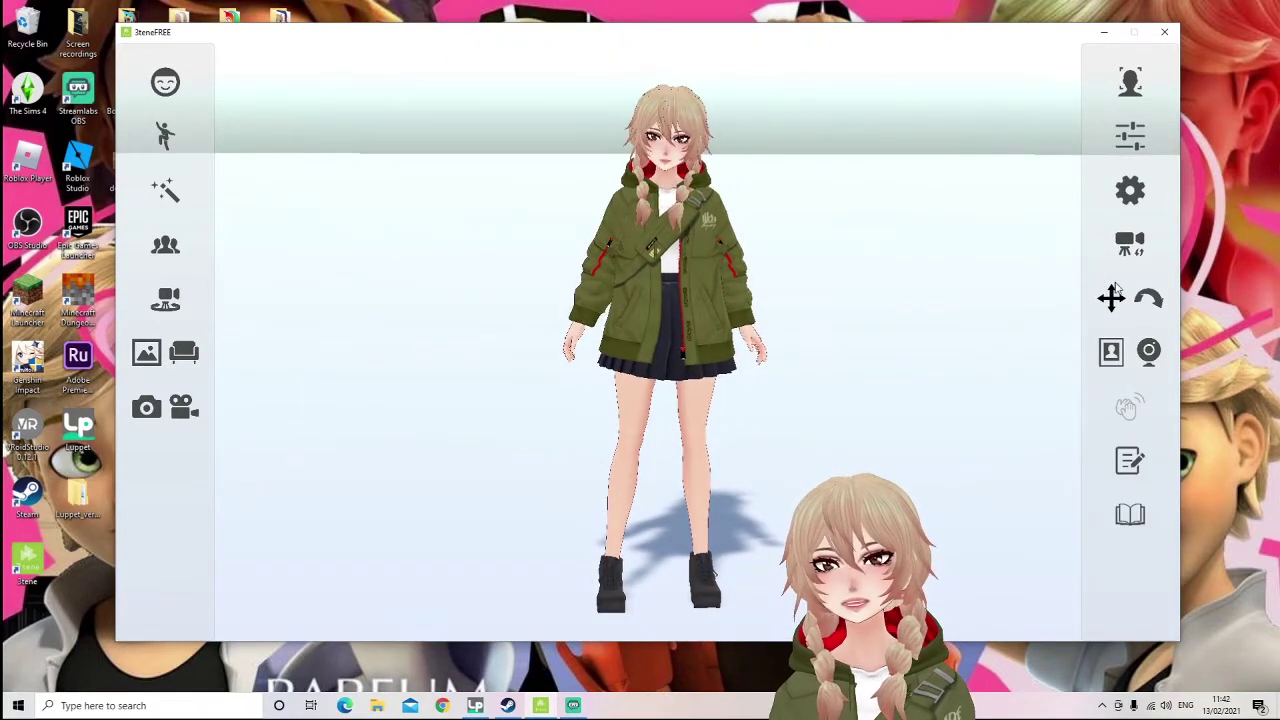
# - Switch camera control modes to orbit around the avatar, then pan to re-centre it
pyautogui.click(1150, 308)
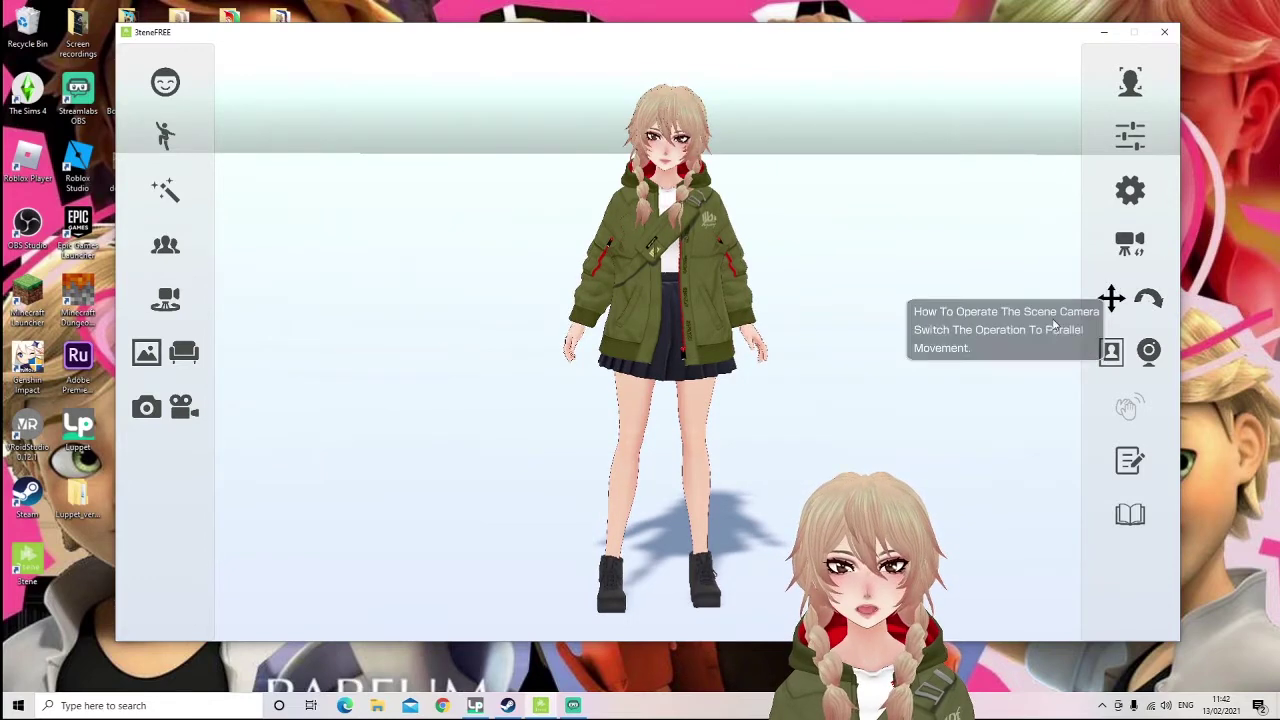
pyautogui.moveTo(950, 362); pyautogui.dragTo(663, 417)
pyautogui.click(1150, 300)
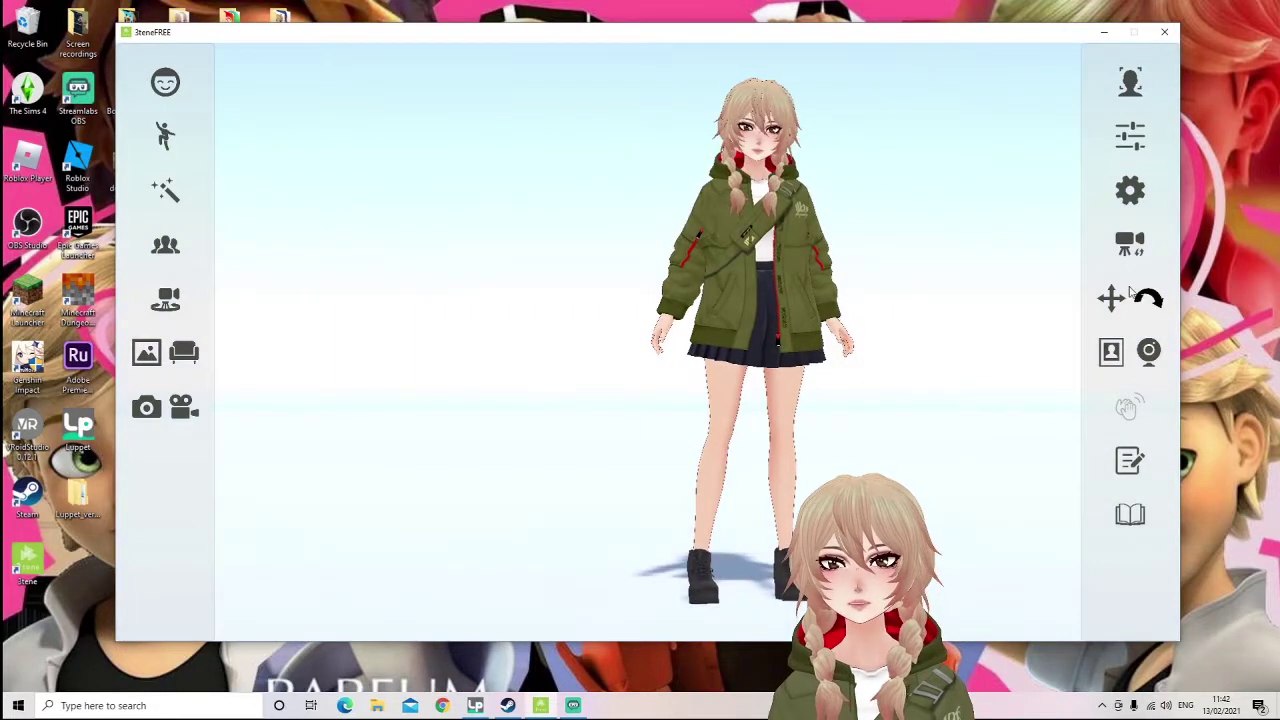
pyautogui.moveTo(937, 323)
pyautogui.mouseDown()
pyautogui.moveTo(903, 349)
pyautogui.moveTo(921, 336)
pyautogui.mouseUp()
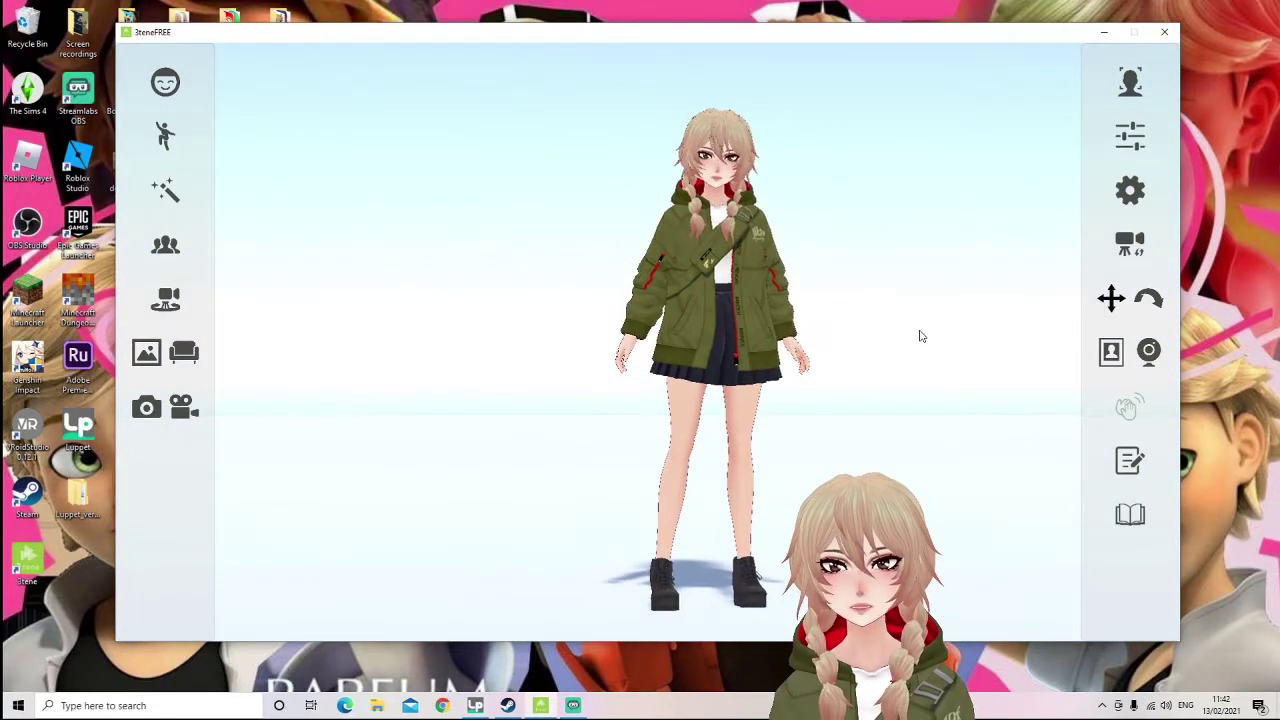